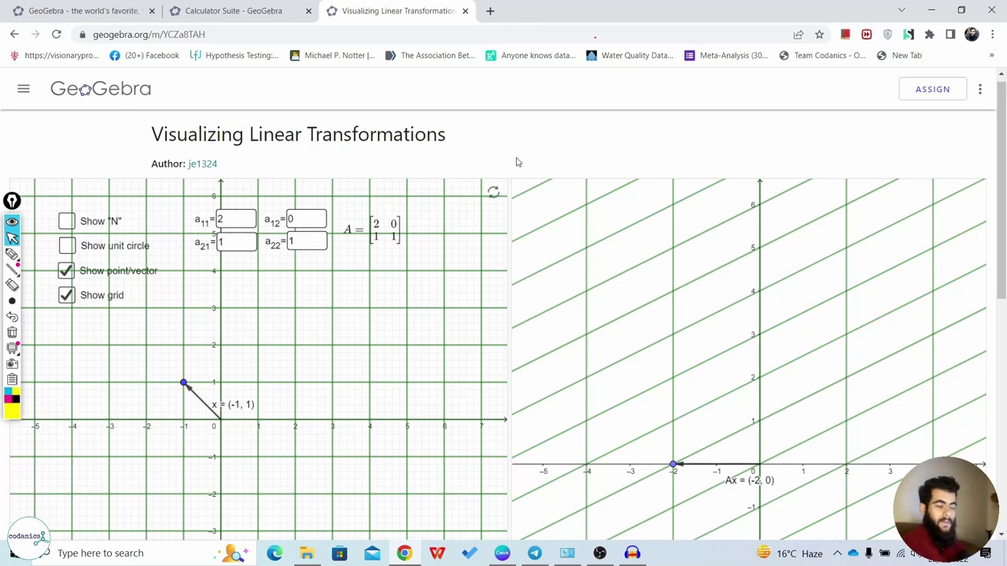
Switch to the freehand pen annotation tool in the left toolbar
left_click(12, 253)
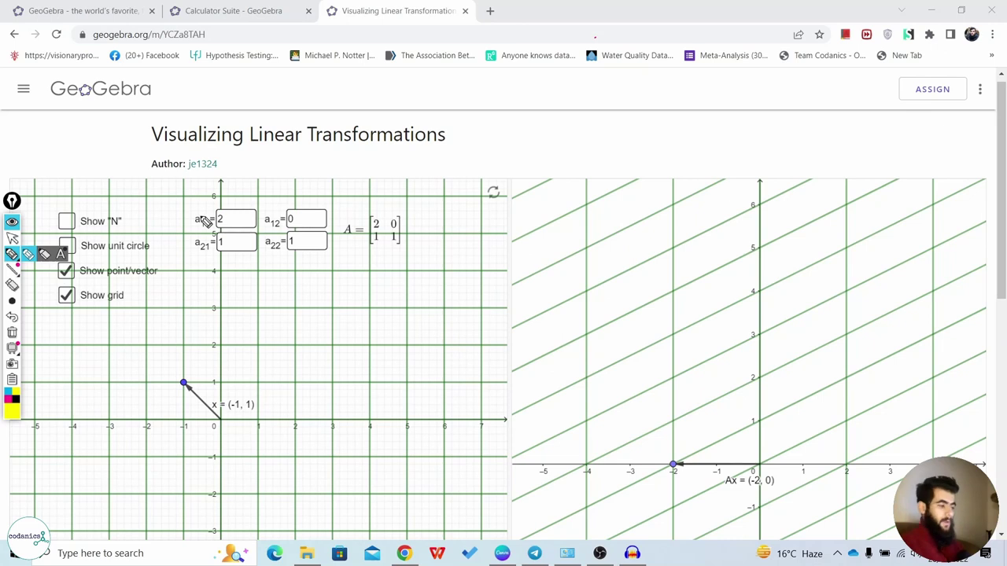
Drag vector x around and drop it at (1, 1), so Ax reads (2, 2)
left_click(11, 238)
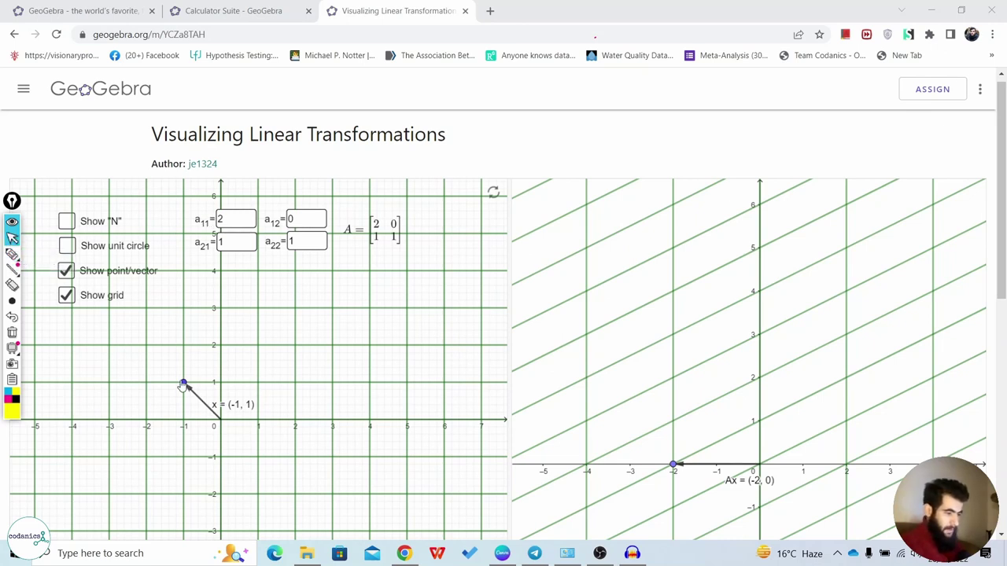
left_click_drag(183, 384, 184, 385)
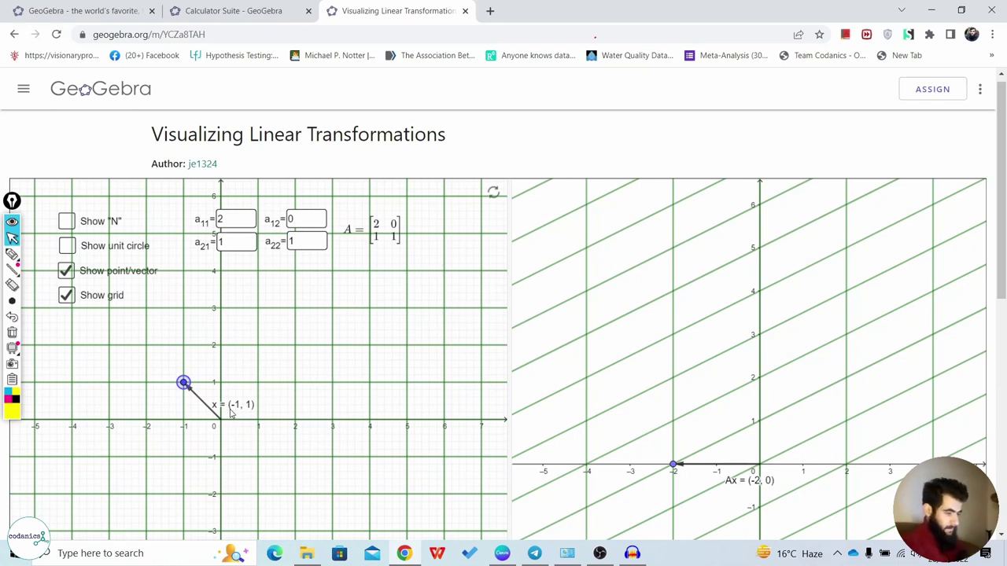
left_click_drag(183, 383, 183, 383)
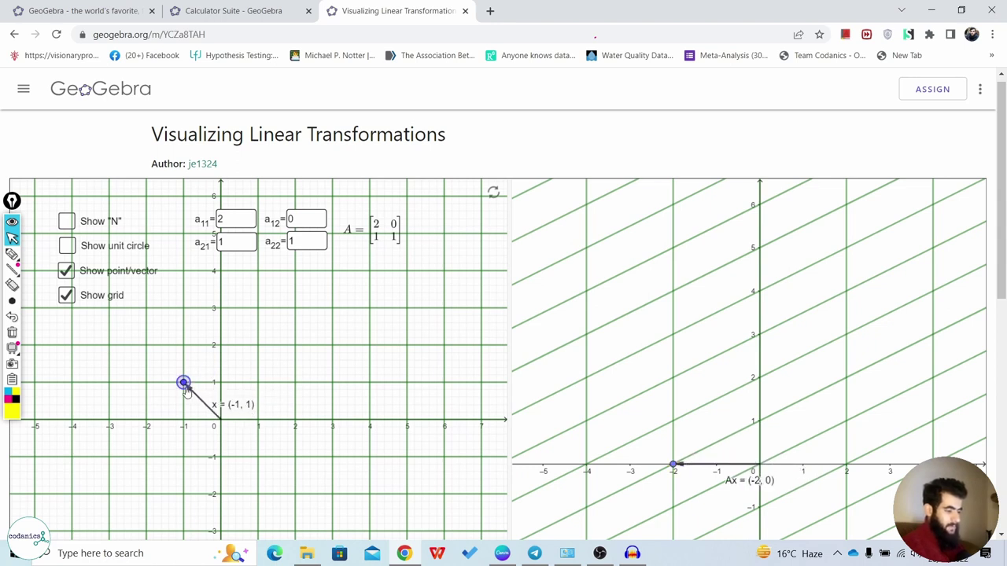
left_click_drag(184, 386, 257, 385)
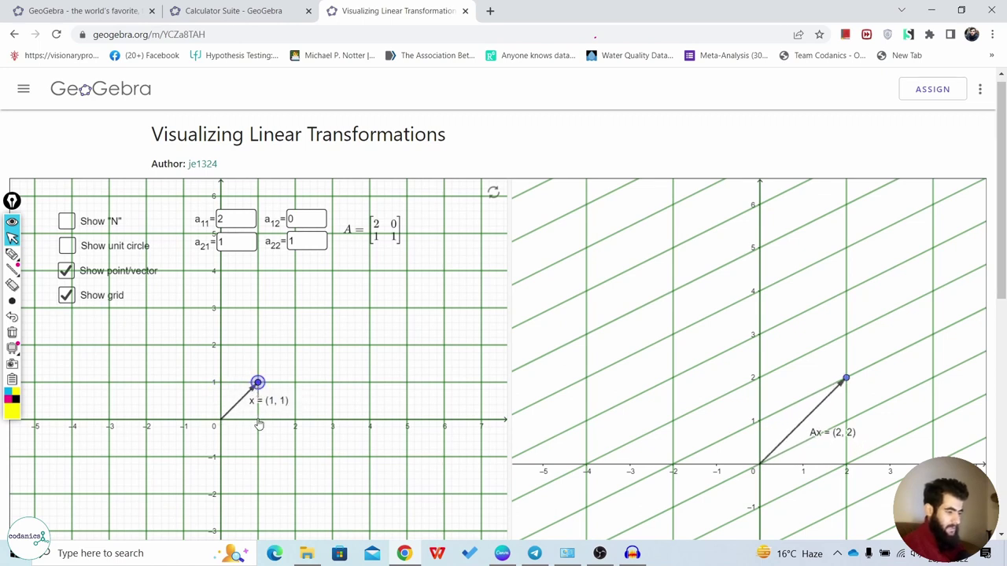
left_click(10, 254)
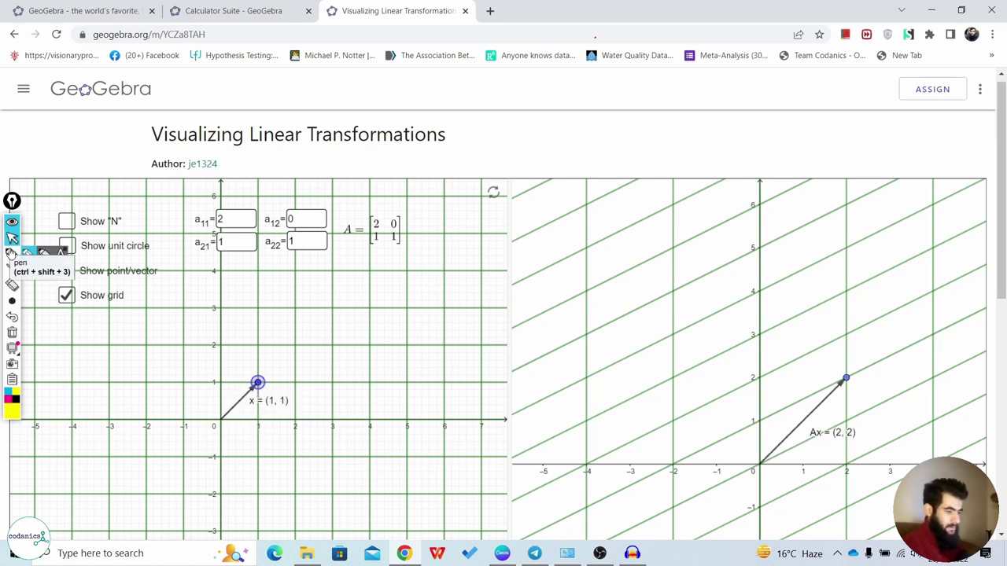
mouse_move(228, 420)
left_mouse_down()
mouse_move(259, 425)
mouse_move(220, 383)
left_mouse_up()
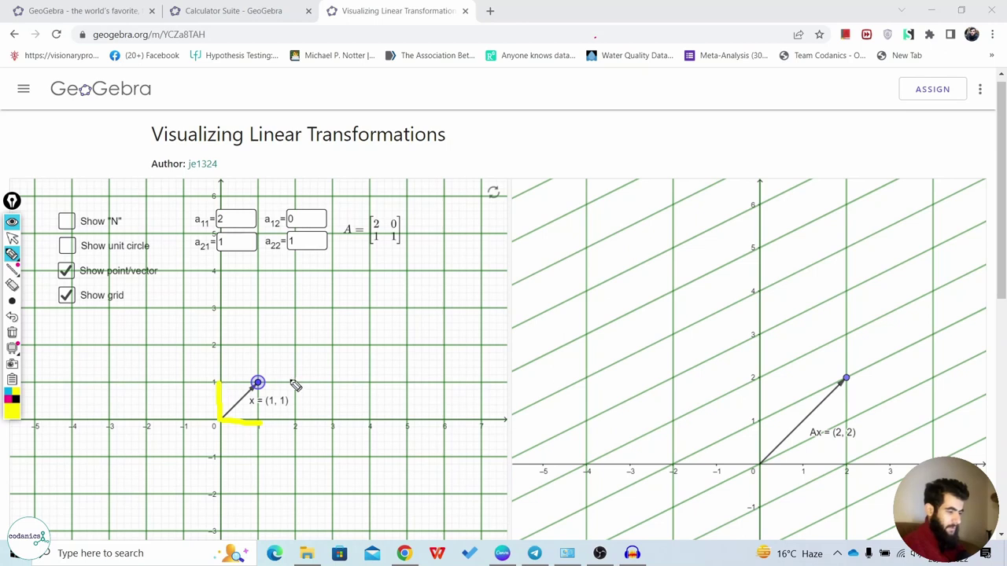
left_click_drag(257, 410, 290, 410)
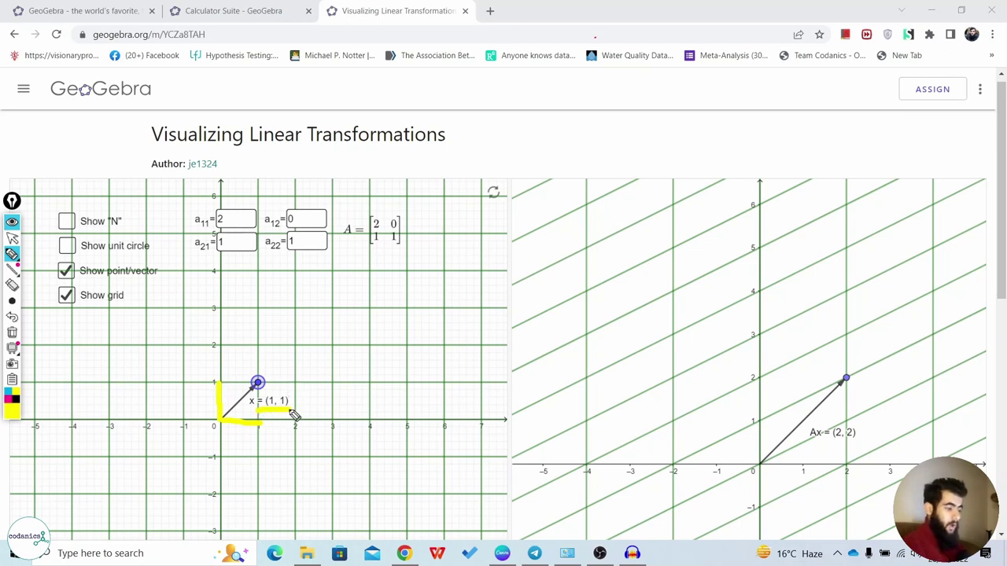
left_click(12, 286)
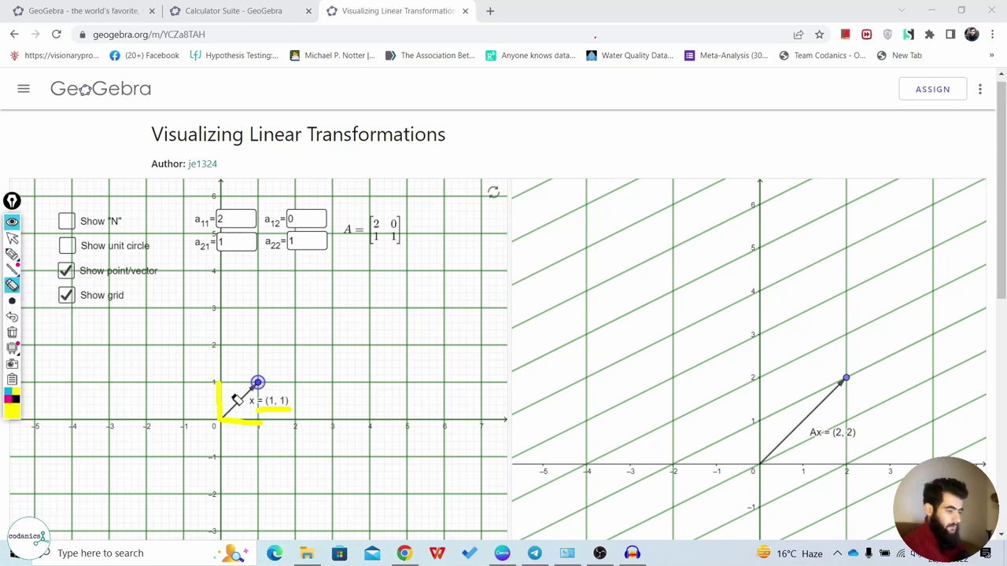
mouse_move(237, 401)
left_mouse_down()
mouse_move(265, 450)
mouse_move(278, 401)
left_mouse_up()
left_click(12, 246)
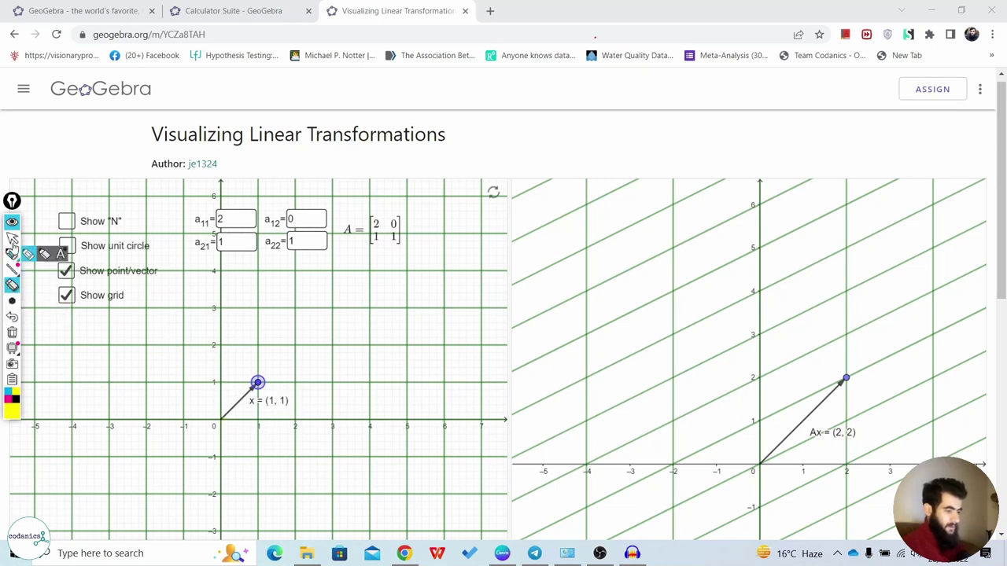
Zoom the page, then hand-draw the identity matrix [1 0; 0 1] and '10 × 1 =' in black ink
key("ctrl+plus")
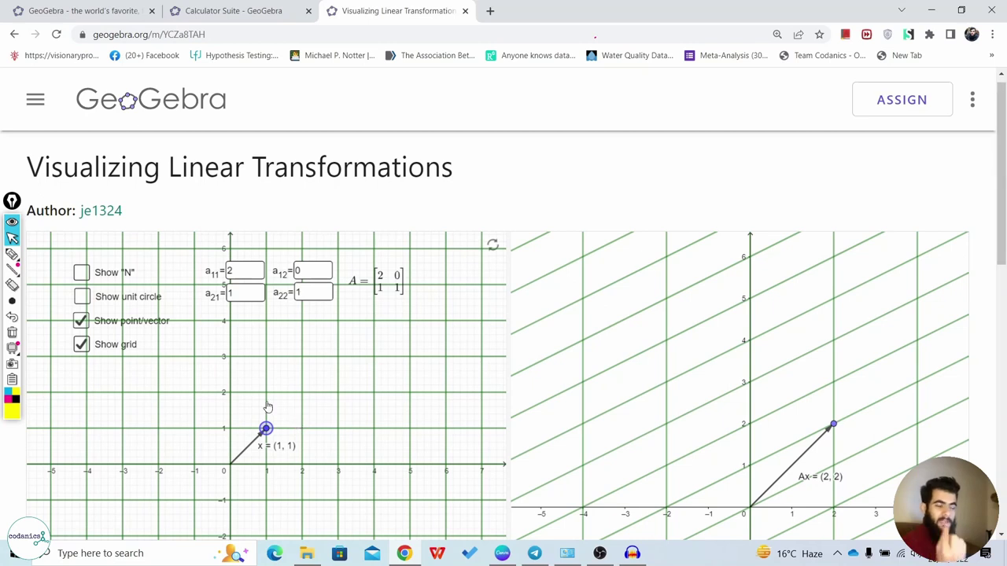
left_click(11, 253)
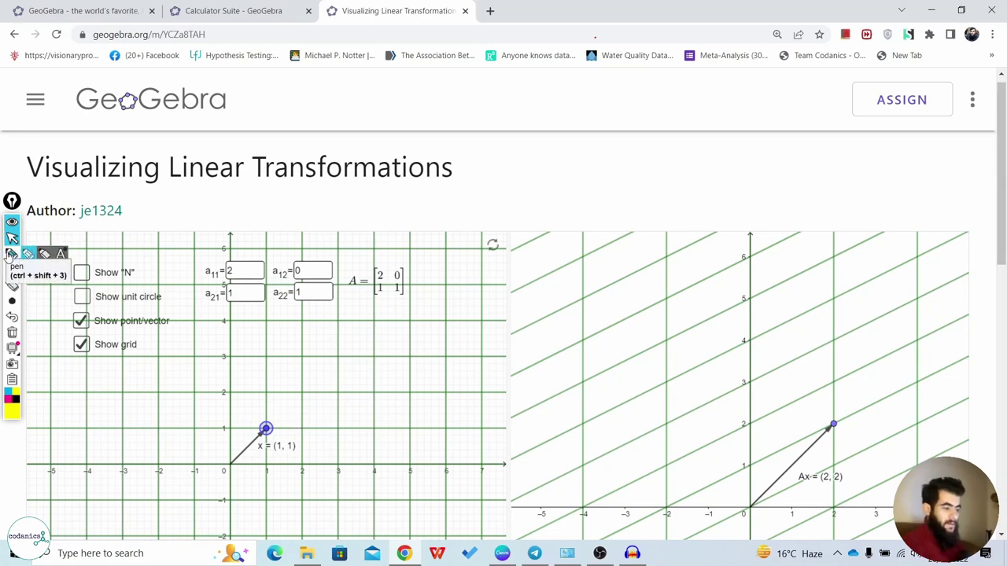
left_click(16, 402)
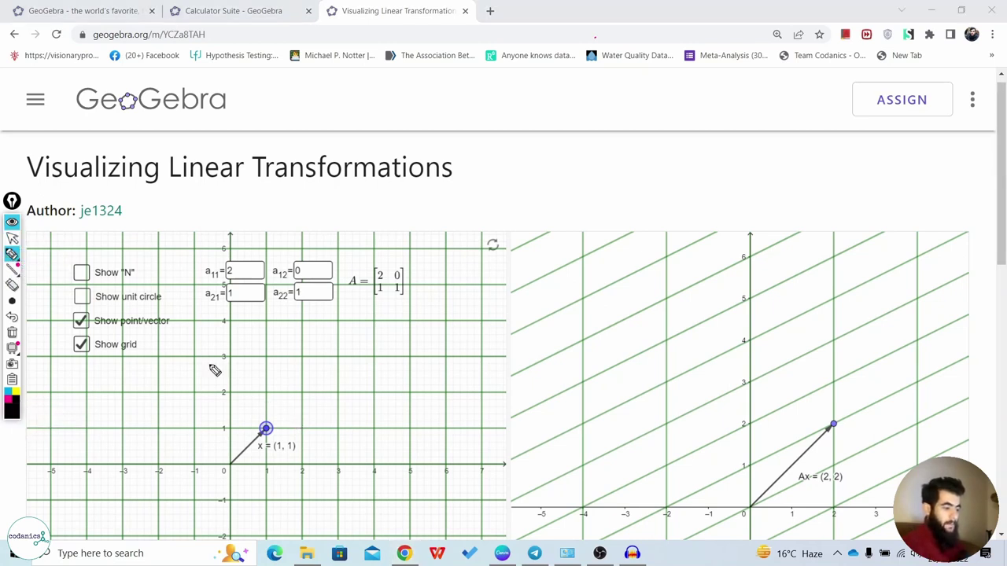
mouse_move(359, 337)
left_mouse_down()
mouse_move(339, 358)
mouse_move(351, 434)
mouse_move(368, 430)
mouse_move(375, 364)
left_mouse_up()
left_click_drag(465, 390, 469, 422)
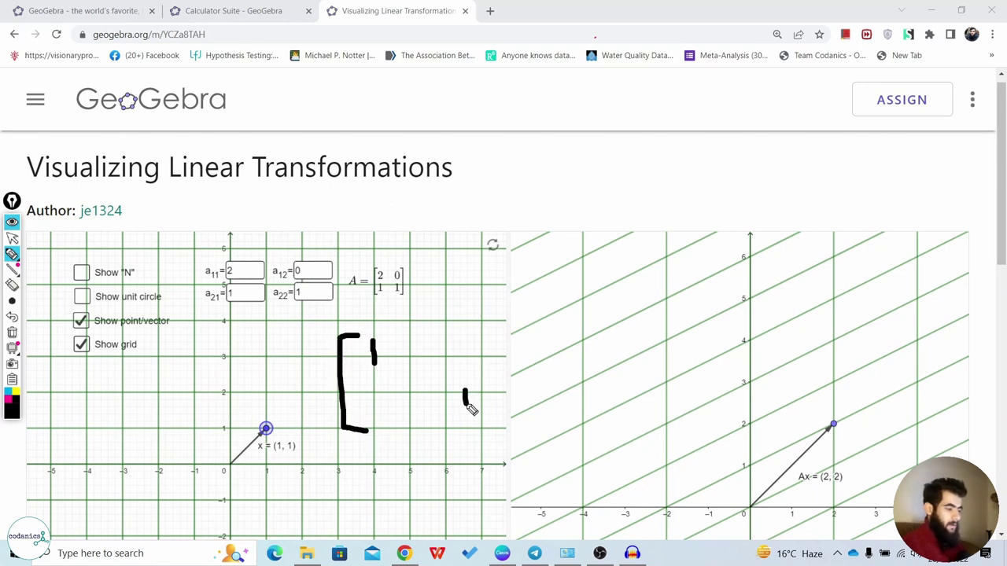
mouse_move(374, 391)
left_mouse_down()
mouse_move(383, 412)
mouse_move(384, 387)
left_mouse_up()
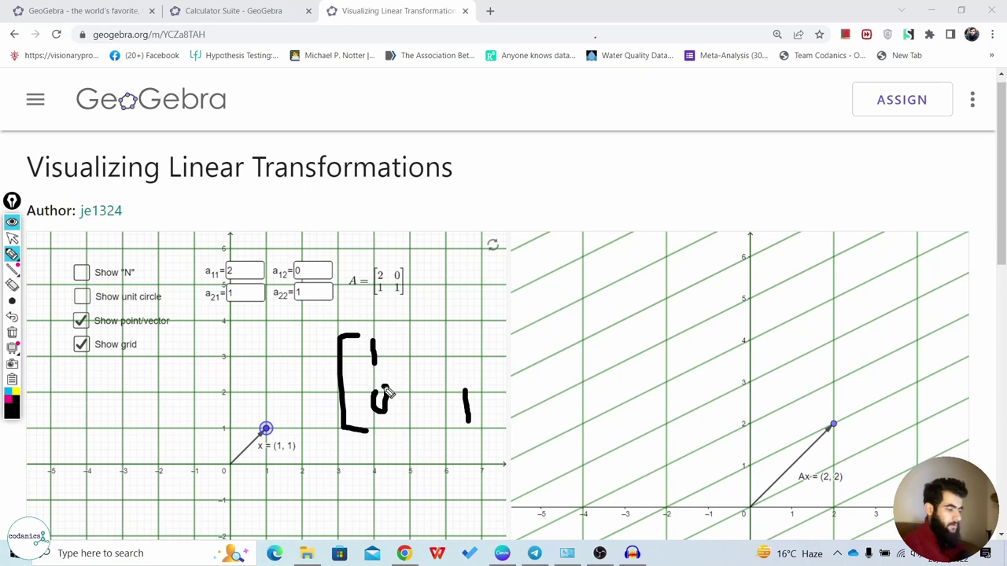
mouse_move(442, 330)
left_mouse_down()
mouse_move(446, 351)
mouse_move(448, 329)
mouse_move(503, 409)
mouse_move(482, 440)
left_mouse_up()
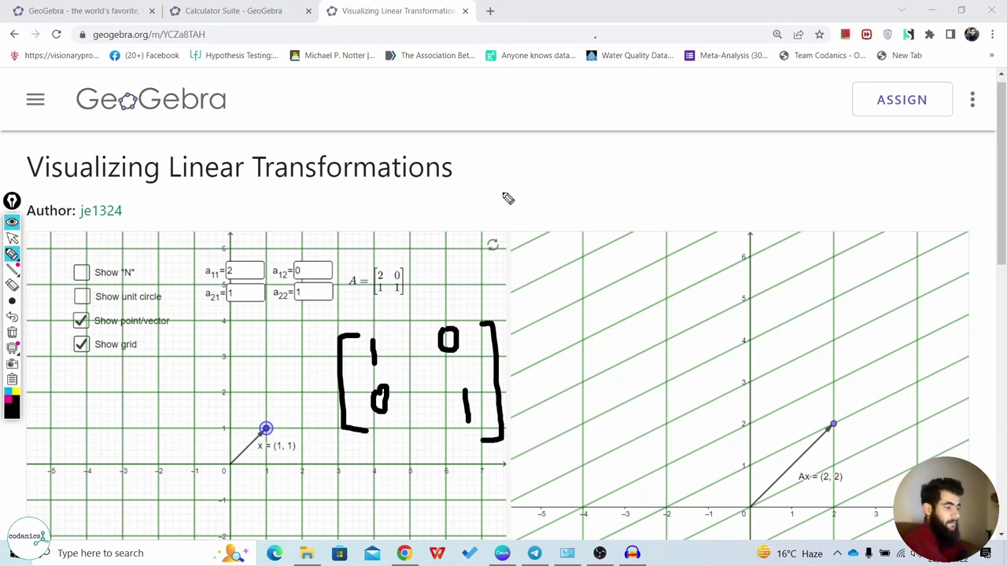
mouse_move(501, 191)
left_mouse_down()
mouse_move(502, 206)
mouse_move(515, 189)
mouse_move(542, 208)
mouse_move(577, 202)
mouse_move(602, 177)
mouse_move(649, 183)
mouse_move(640, 171)
left_mouse_up()
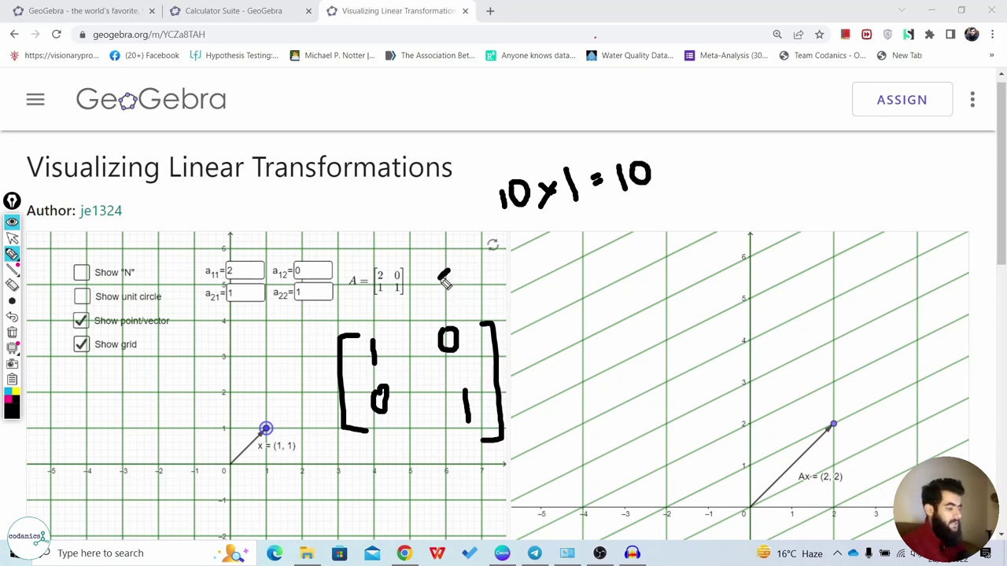
Add an arrow and a circle around the drawn matrix, then erase all the ink notes
mouse_move(445, 281)
left_mouse_down()
mouse_move(425, 311)
mouse_move(483, 305)
left_mouse_up()
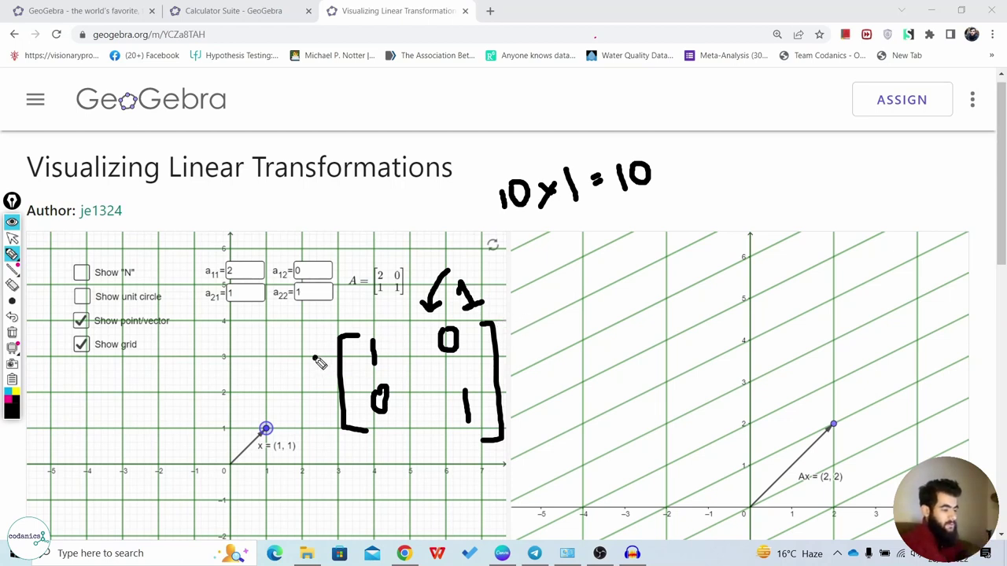
mouse_move(315, 359)
left_mouse_down()
mouse_move(466, 454)
mouse_move(324, 354)
left_mouse_up()
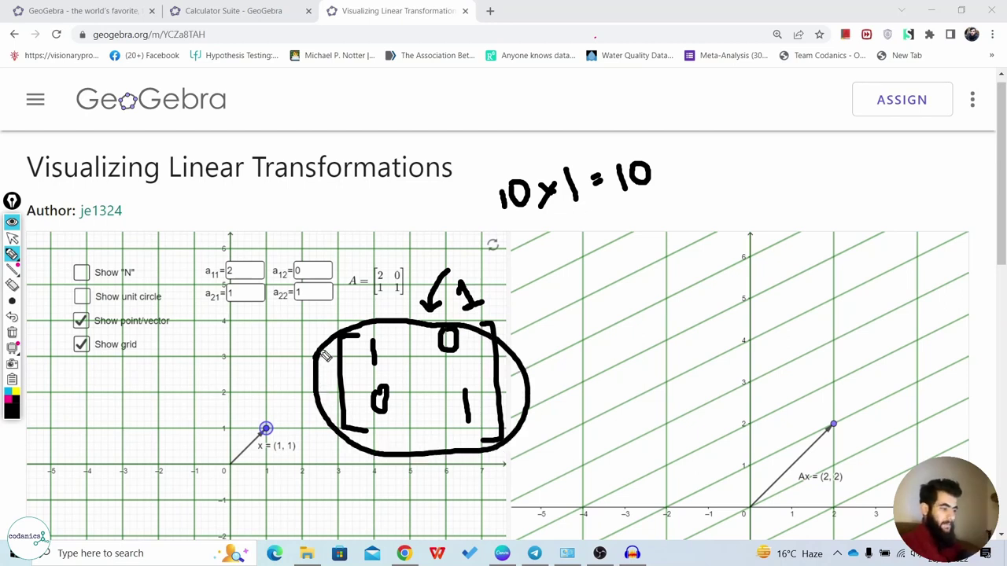
left_click(12, 285)
mouse_move(378, 352)
left_mouse_down()
mouse_move(292, 350)
mouse_move(450, 376)
mouse_move(459, 416)
mouse_move(369, 402)
mouse_move(567, 339)
mouse_move(440, 279)
mouse_move(550, 192)
mouse_move(653, 173)
mouse_move(504, 211)
left_mouse_up()
Erase the last leftover stroke and loop black ink around matrix A = [2 0; 1 1]
left_click_drag(461, 292, 431, 311)
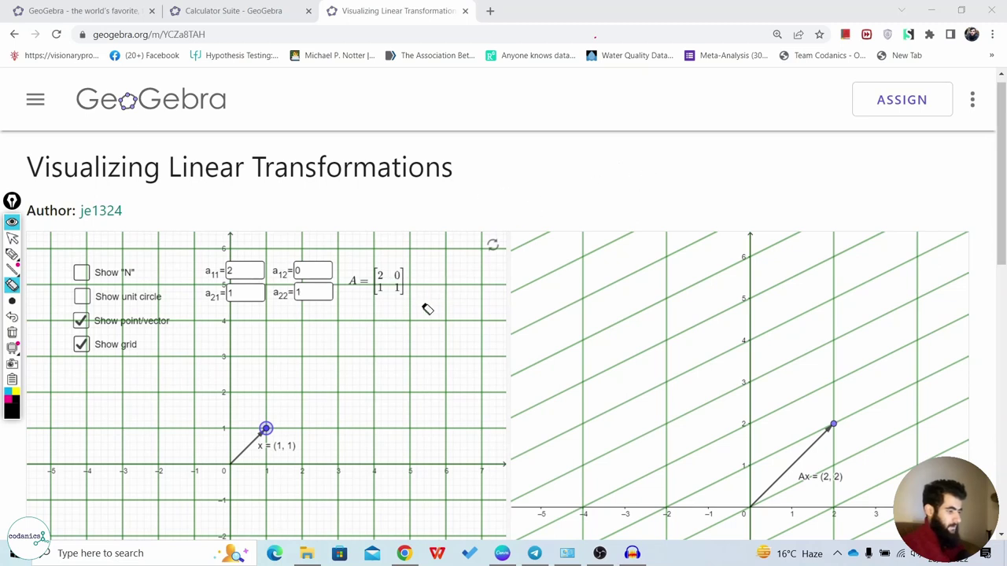
left_click(12, 238)
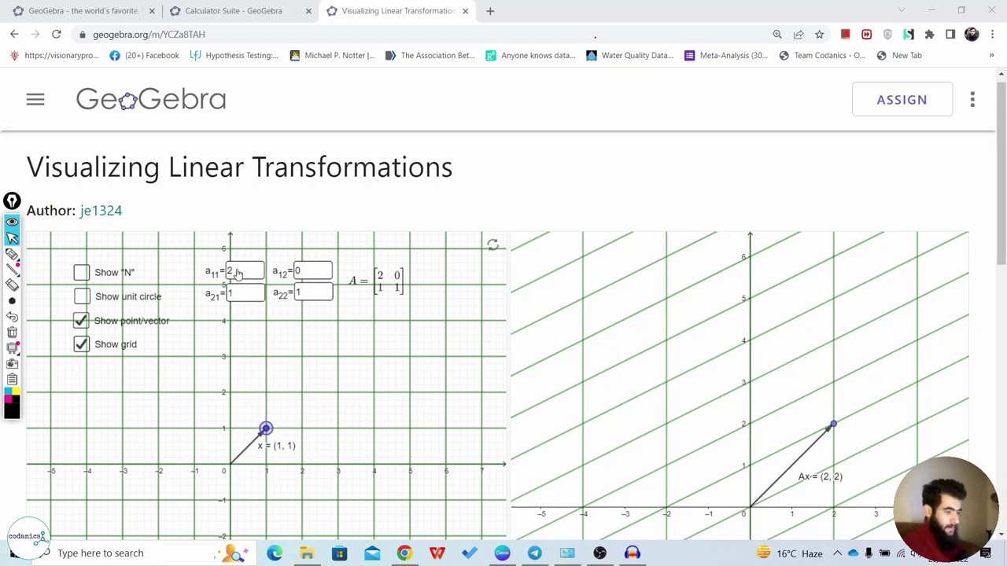
left_click(11, 253)
mouse_move(391, 315)
left_mouse_down()
mouse_move(354, 305)
mouse_move(393, 319)
left_mouse_up()
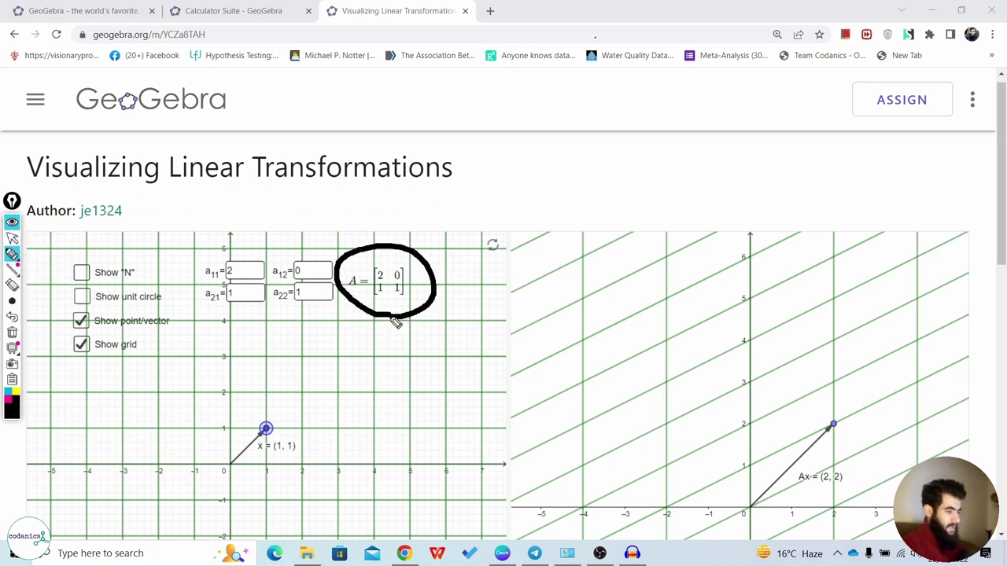
left_click(13, 238)
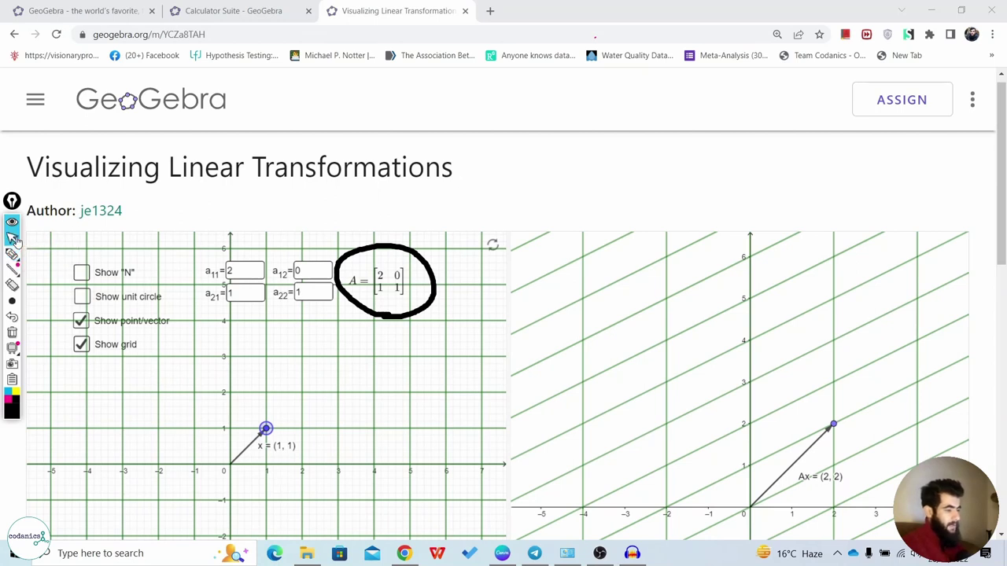
Enter a11 = 1 and a21 = 0, turning A into the identity [1 0; 0 1]
double_click(241, 272)
type("1")
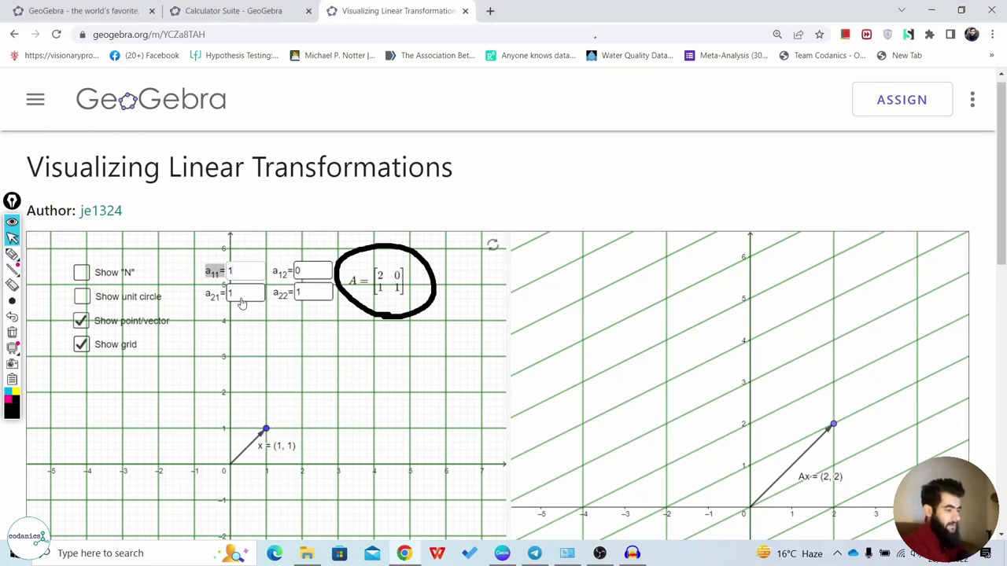
double_click(240, 294)
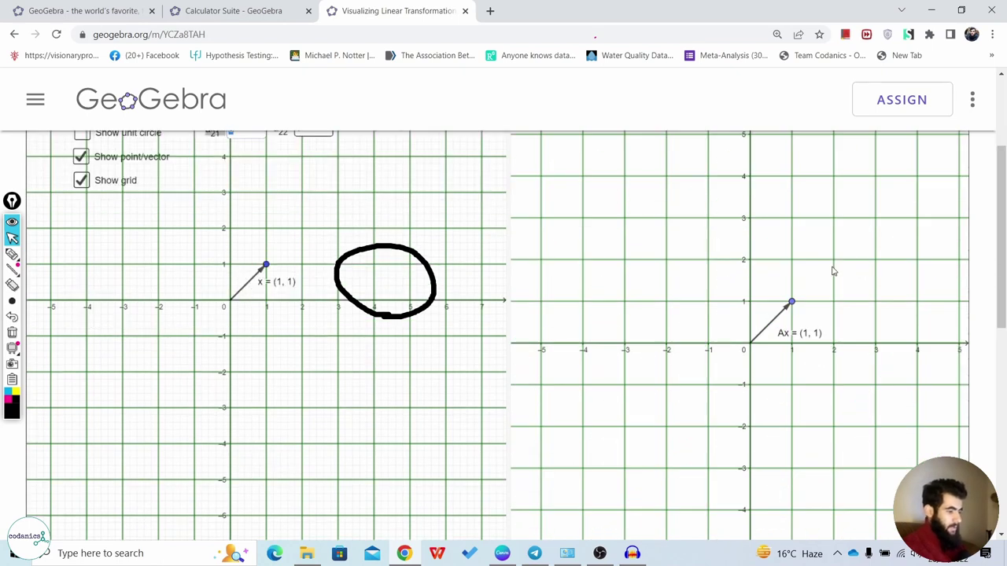
left_click_drag(999, 255, 999, 193)
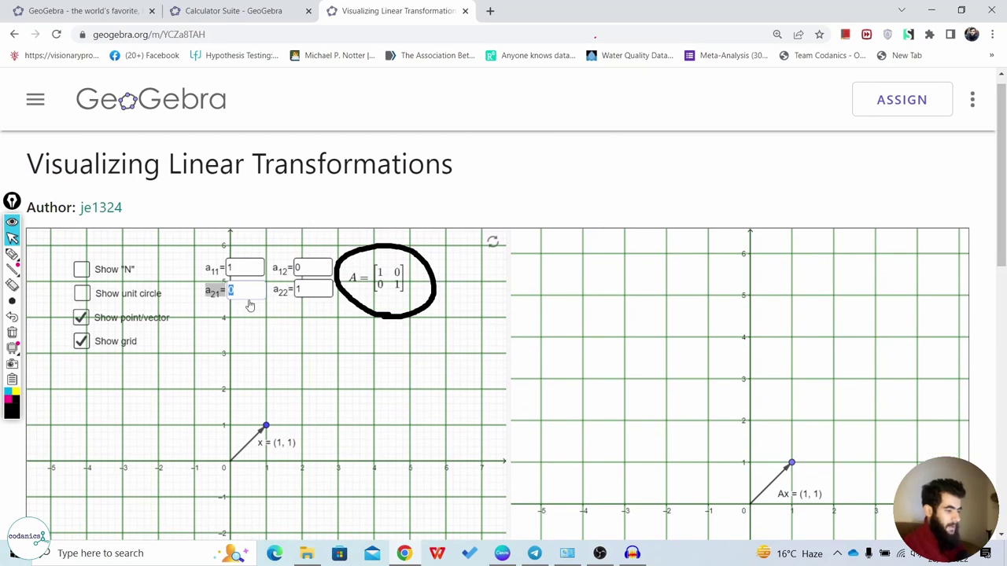
left_click(250, 306)
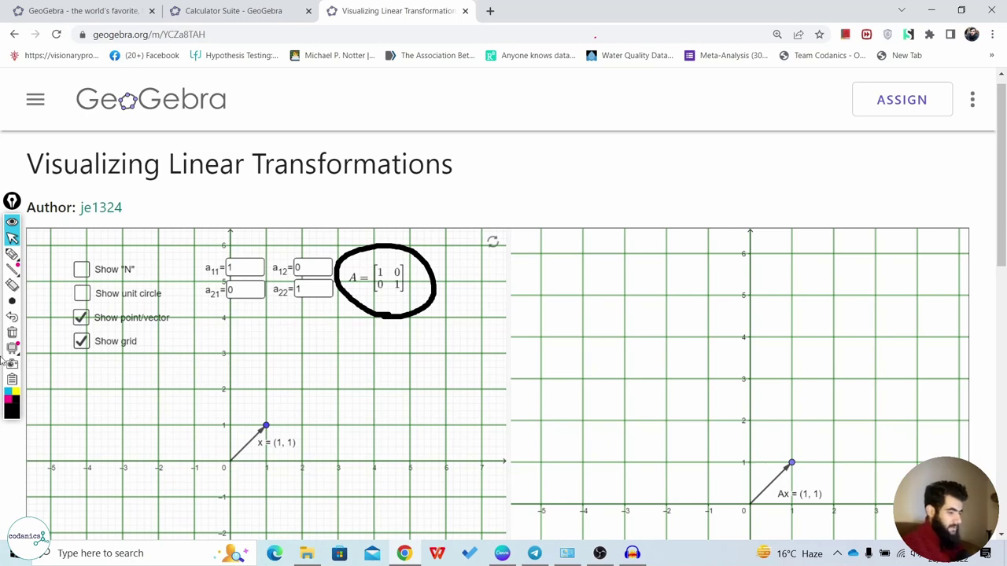
Mark x's components, draw an arrow to the matrix, and handwrite 'A · x' in pen ink
left_click(12, 254)
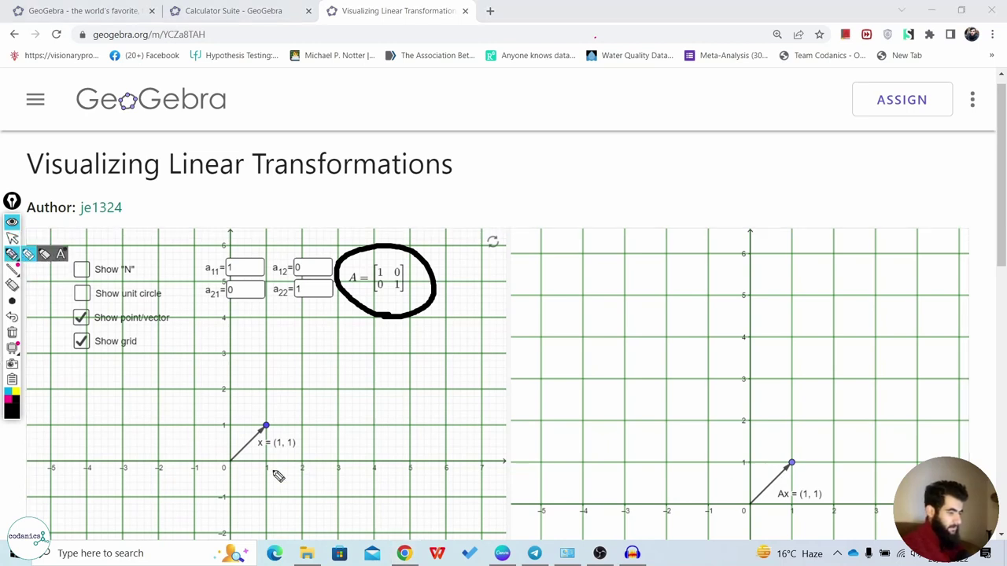
mouse_move(233, 463)
left_mouse_down()
mouse_move(261, 463)
mouse_move(223, 436)
left_mouse_up()
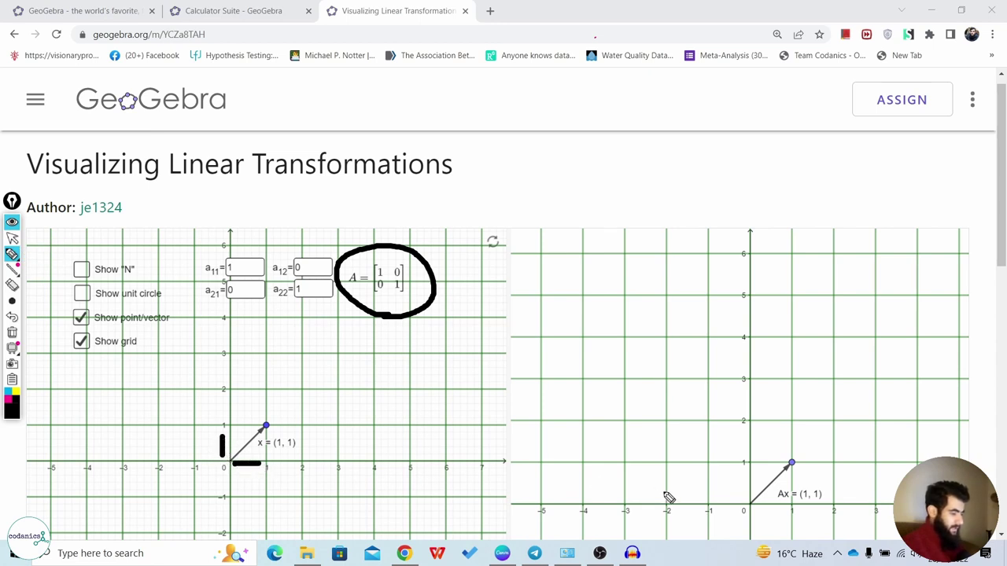
mouse_move(752, 509)
left_mouse_down()
mouse_move(787, 510)
mouse_move(739, 475)
left_mouse_up()
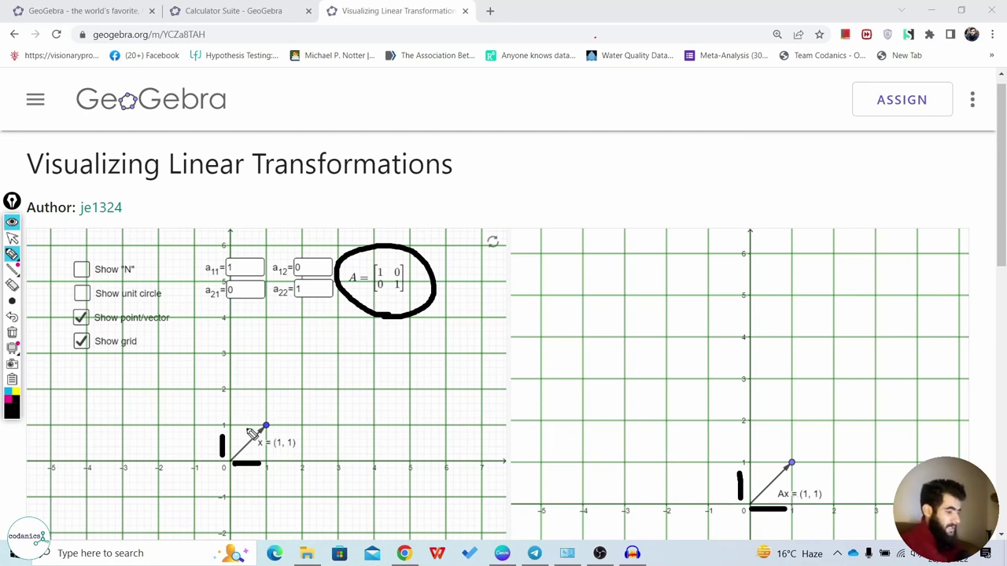
mouse_move(250, 431)
left_mouse_down()
mouse_move(353, 323)
mouse_move(352, 348)
left_mouse_up()
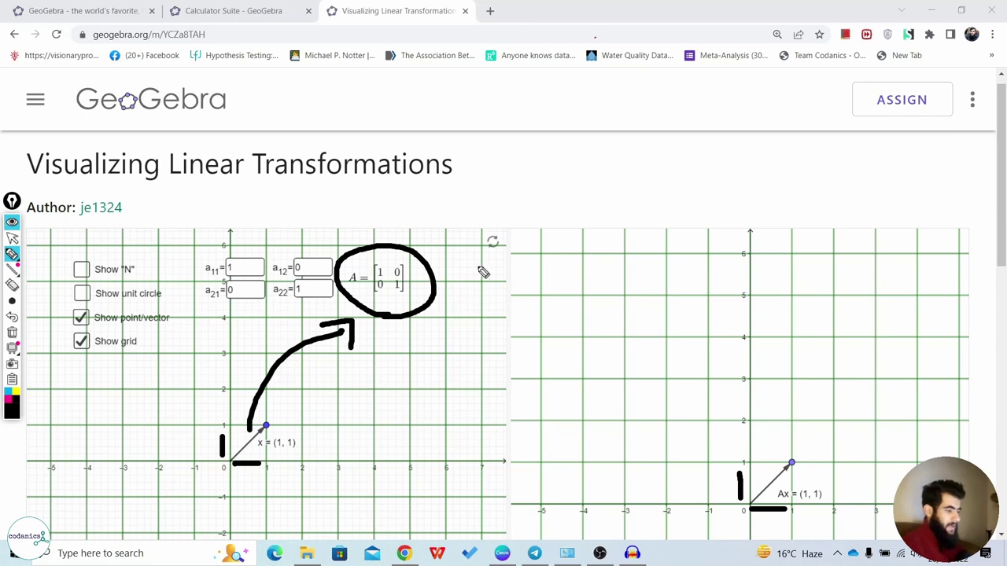
mouse_move(473, 210)
left_mouse_down()
mouse_move(489, 181)
mouse_move(513, 209)
mouse_move(509, 200)
mouse_move(523, 199)
left_mouse_up()
left_click(524, 195)
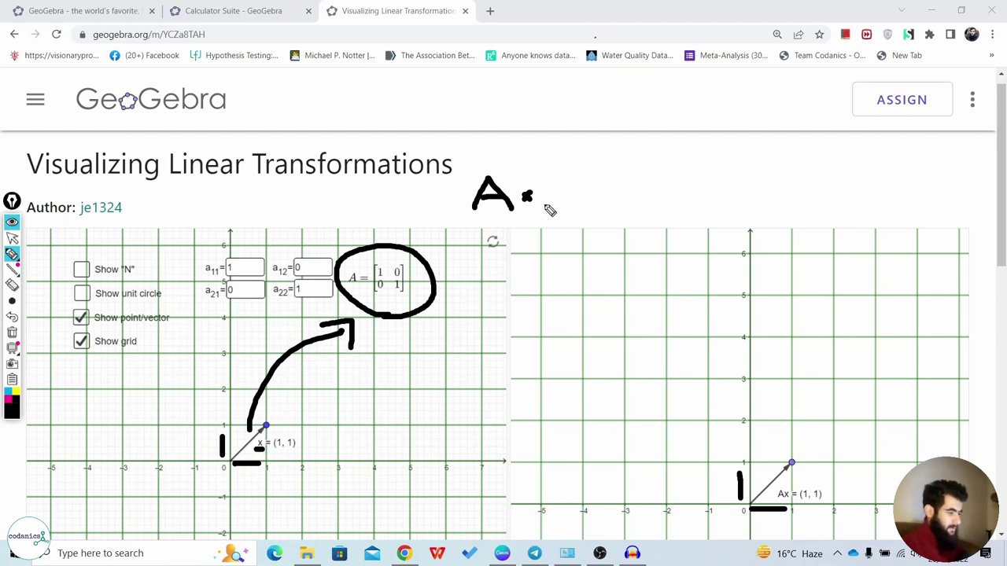
mouse_move(548, 182)
left_mouse_down()
mouse_move(563, 201)
mouse_move(556, 210)
left_mouse_up()
left_click_drag(579, 178, 586, 211)
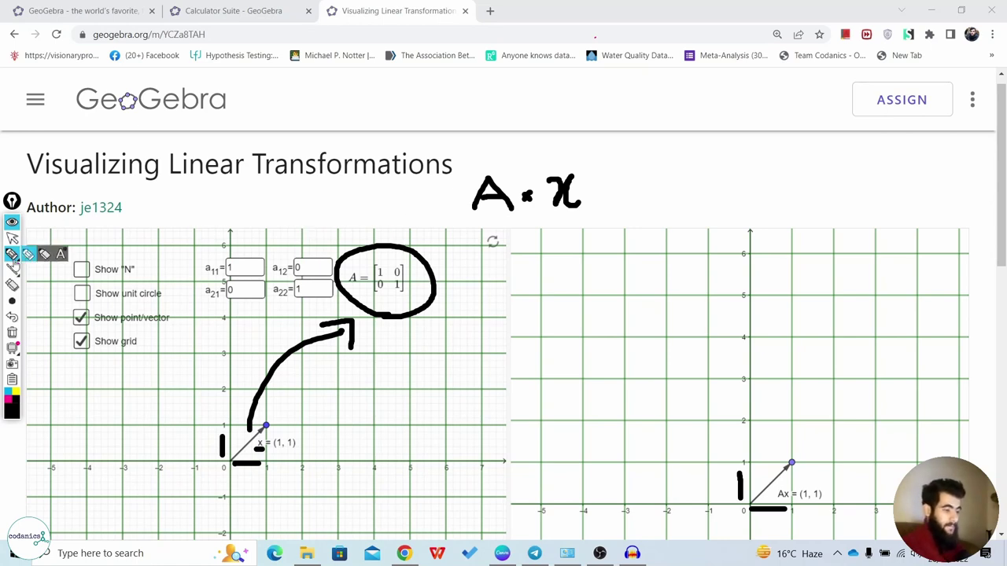
Erase the circle, arrow, component marks and 'A · x' note from both graphs
left_click(11, 285)
left_click_drag(378, 315, 325, 299)
left_click_drag(283, 369, 314, 359)
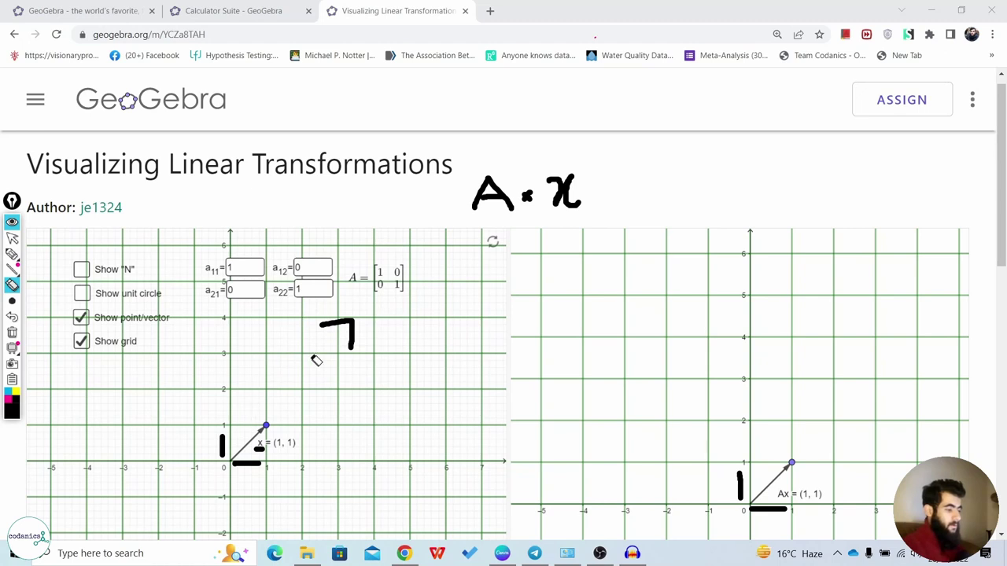
left_click_drag(346, 330, 361, 330)
mouse_move(222, 448)
left_mouse_down()
mouse_move(290, 471)
mouse_move(249, 452)
left_mouse_up()
left_click_drag(574, 188, 397, 230)
left_click_drag(722, 468, 775, 513)
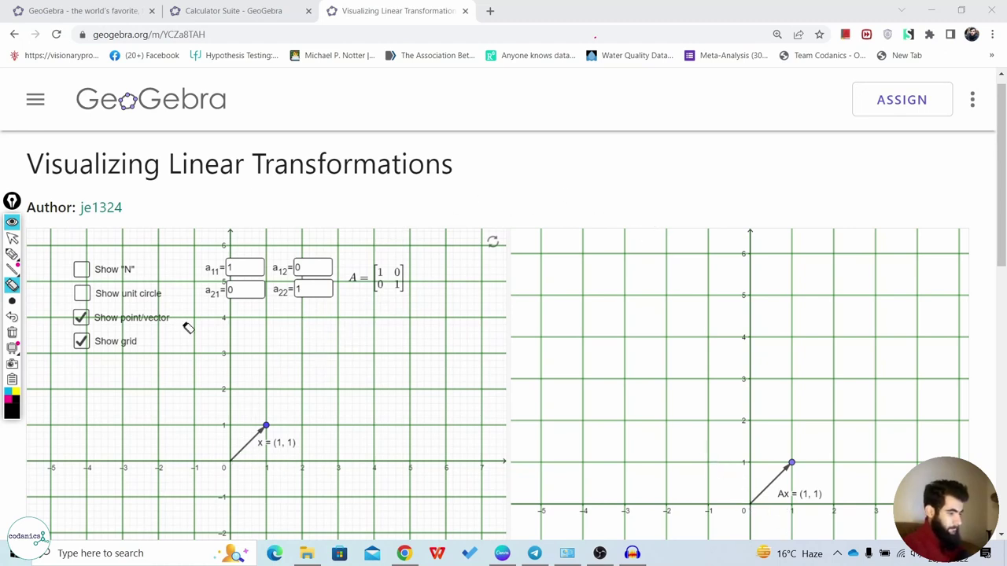
Change entry a11 to 2, giving A = [2 0; 0 1] and Ax = (2, 1)
left_click(12, 237)
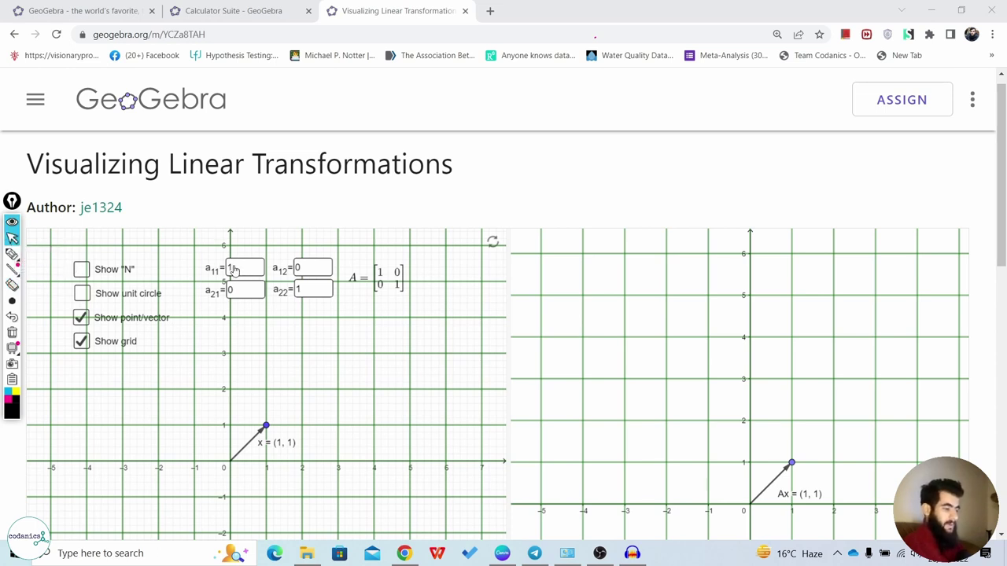
double_click(234, 269)
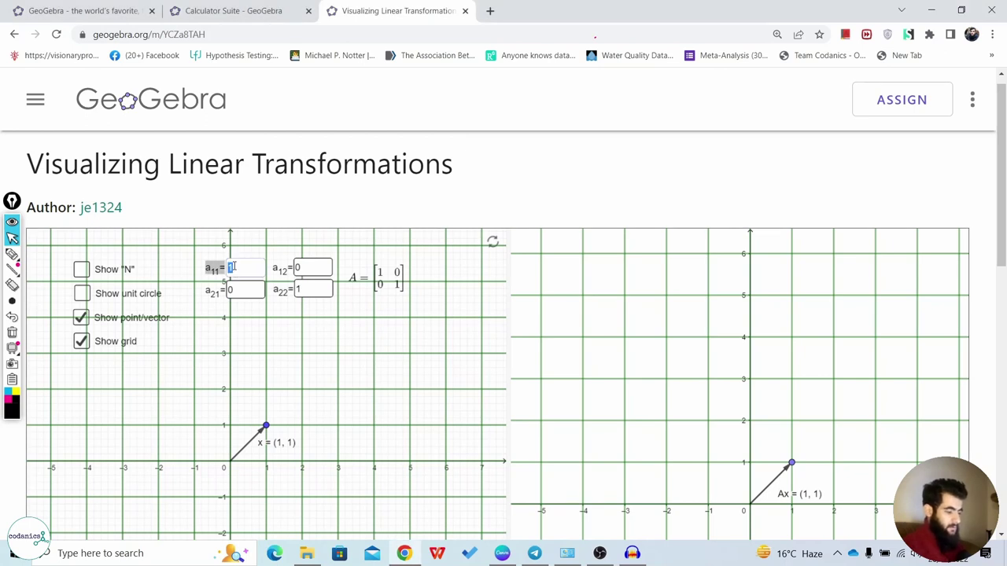
type("2")
key("Return")
scroll(234, 267, "down", 2)
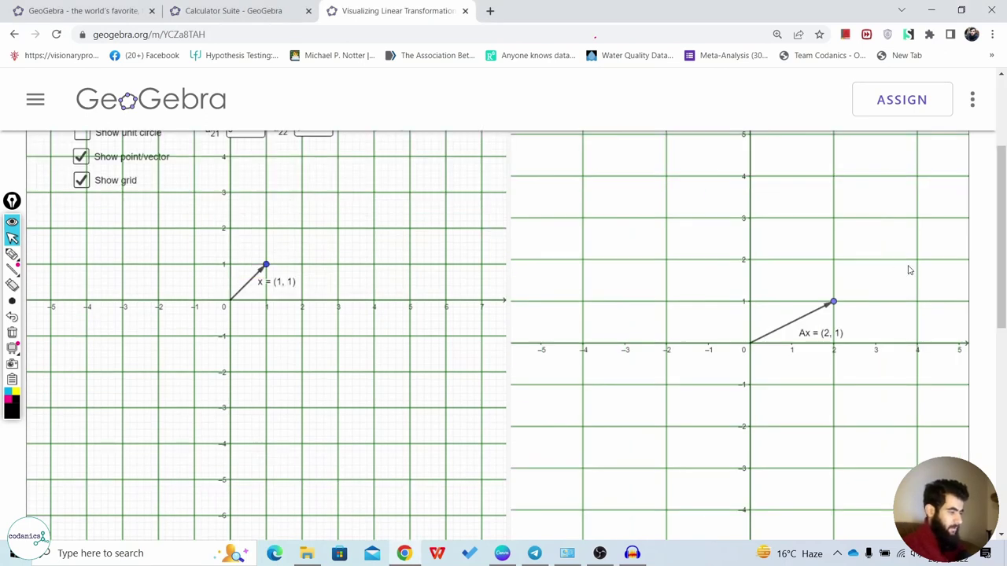
scroll(1000, 236, "up", 2)
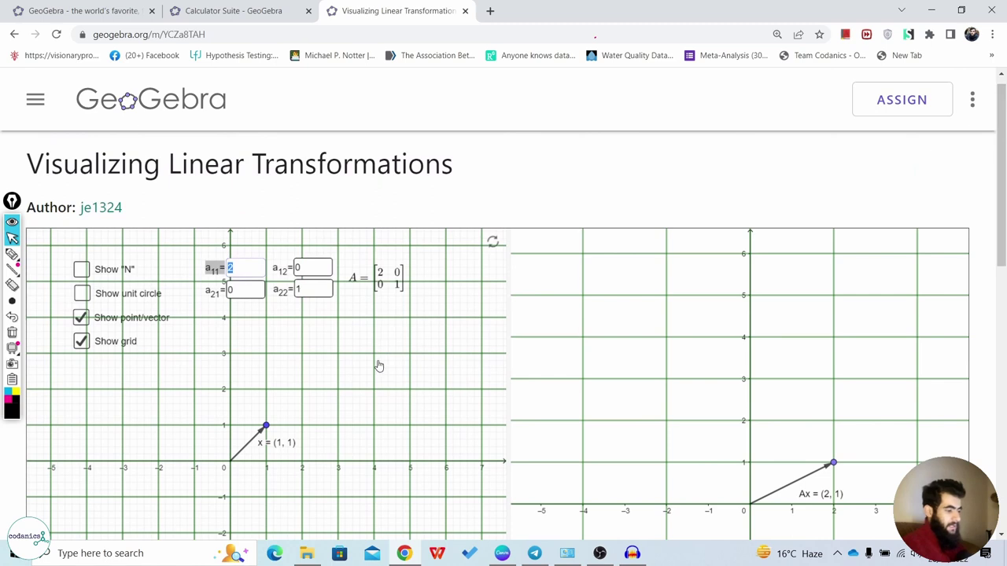
left_click(348, 383)
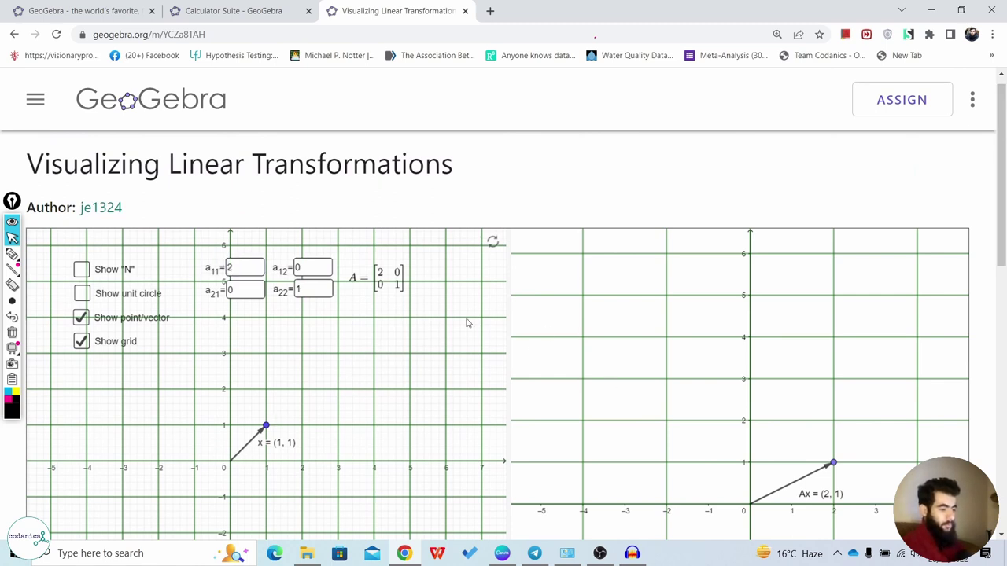
left_click(12, 253)
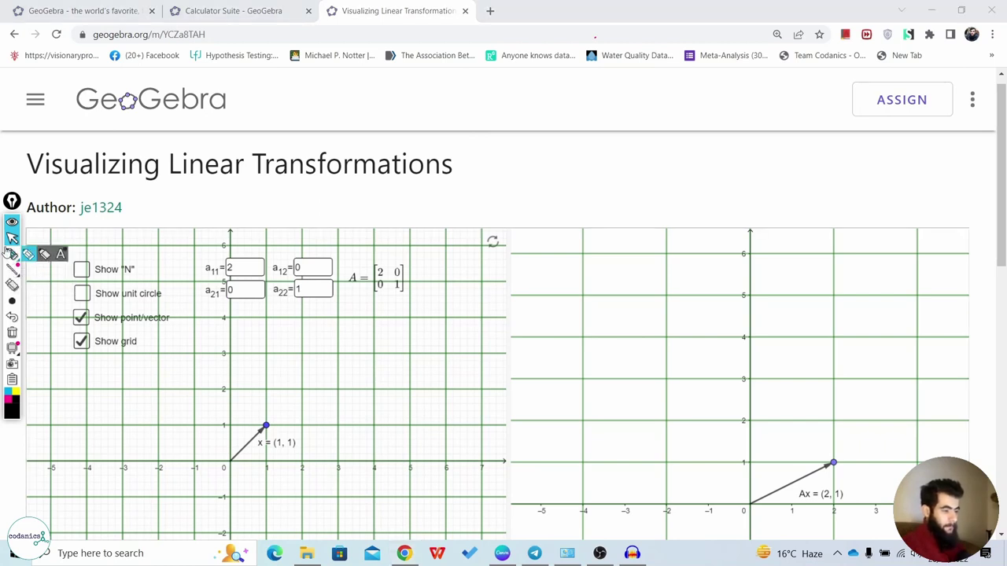
Handwrite 'A · x' in pen ink beside the applet title
left_click(29, 256)
mouse_move(328, 215)
left_mouse_down()
mouse_move(360, 214)
mouse_move(354, 196)
mouse_move(398, 207)
mouse_move(399, 225)
left_mouse_up()
left_click(377, 209)
left_click_drag(417, 186, 398, 225)
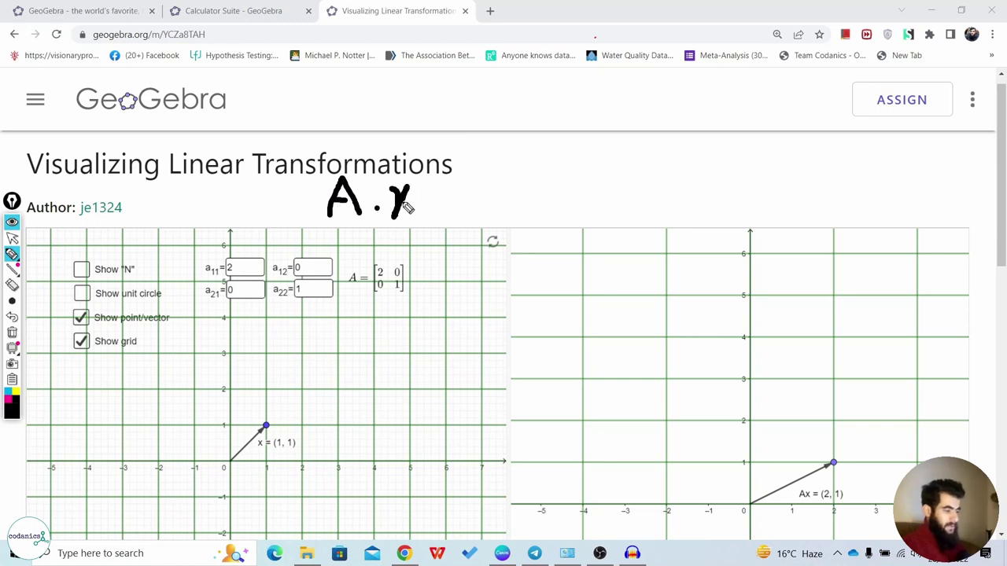
left_click(11, 240)
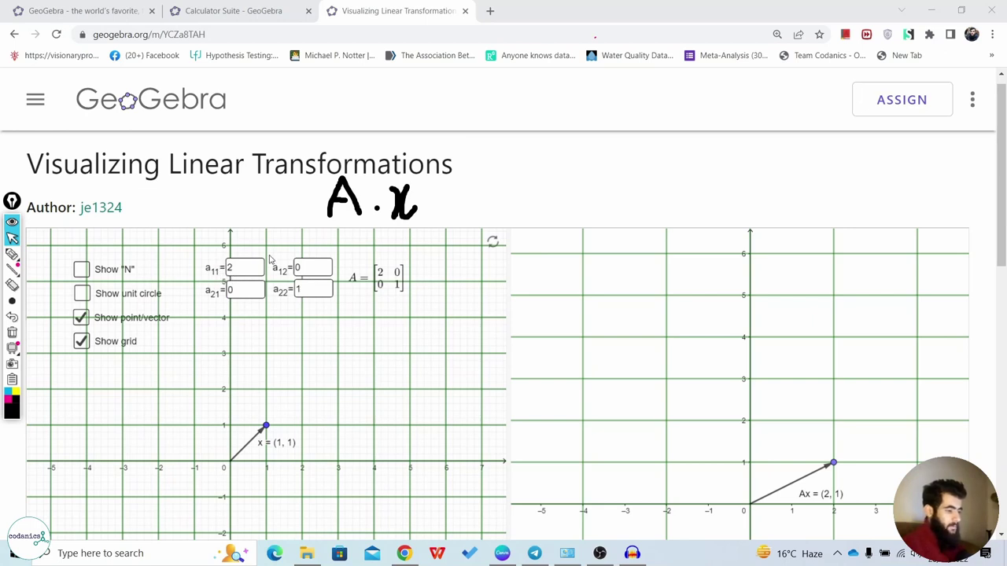
left_click(12, 253)
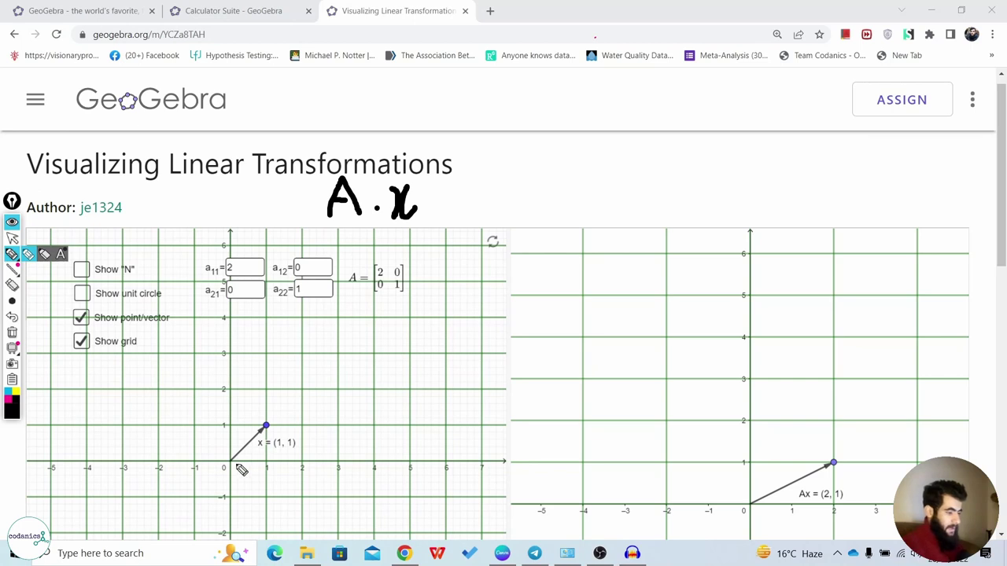
Underline x's x-component and Ax's 0-to-2 span, and circle the a11 = 2 entry
left_click_drag(234, 463, 249, 465)
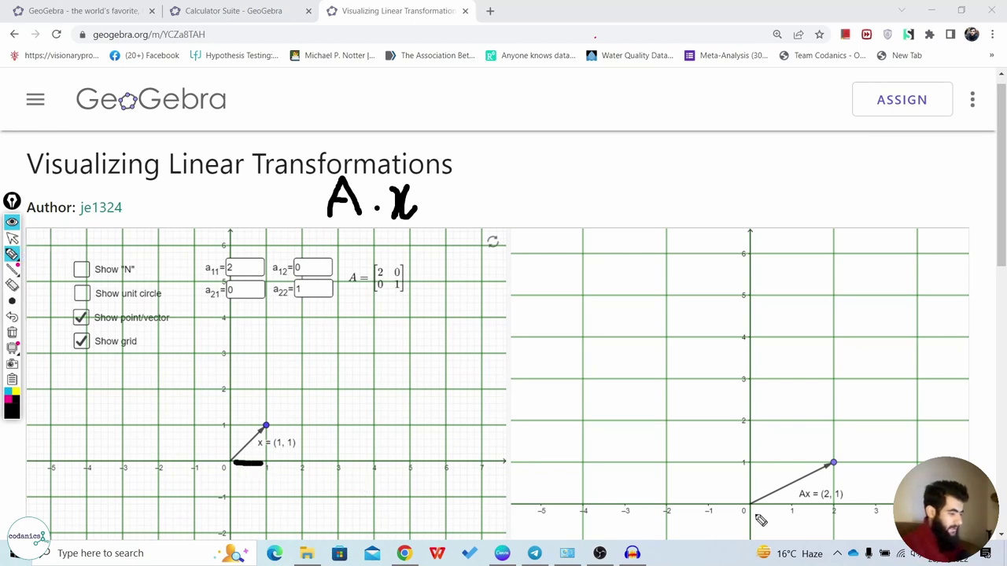
left_click_drag(760, 517, 823, 514)
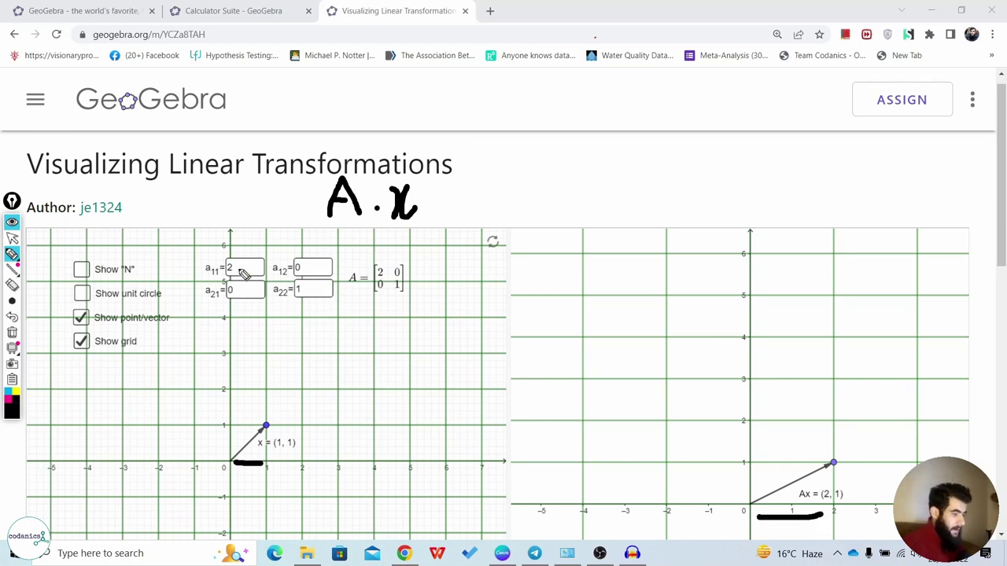
mouse_move(246, 276)
left_mouse_down()
mouse_move(263, 260)
mouse_move(260, 273)
left_mouse_up()
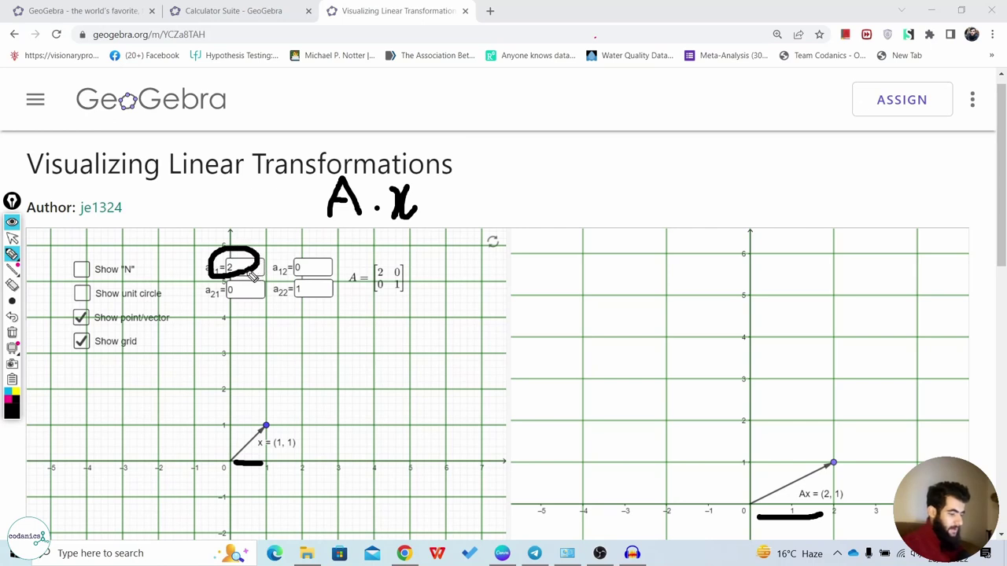
key("ctrl+z")
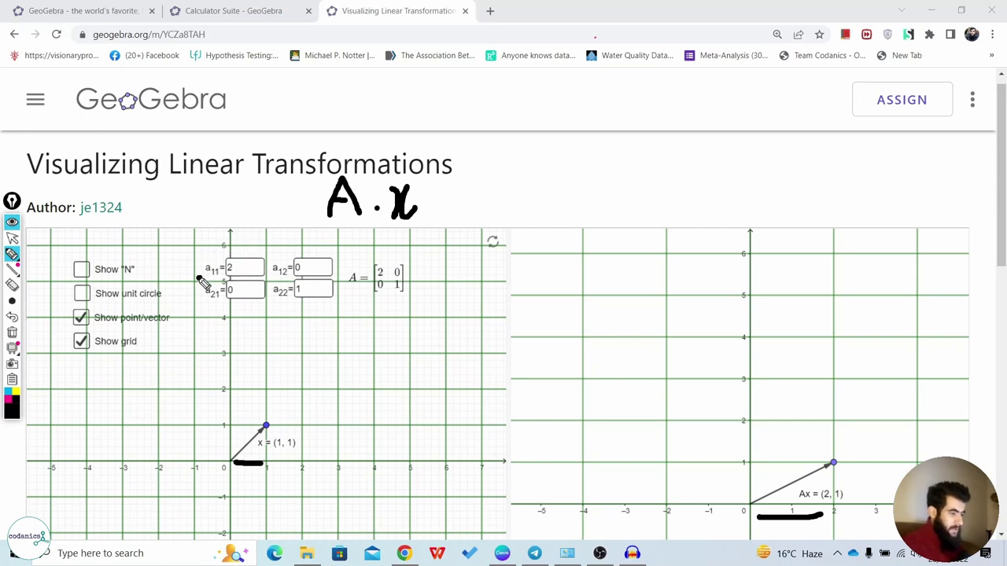
mouse_move(199, 278)
left_mouse_down()
mouse_move(242, 276)
mouse_move(211, 288)
left_mouse_up()
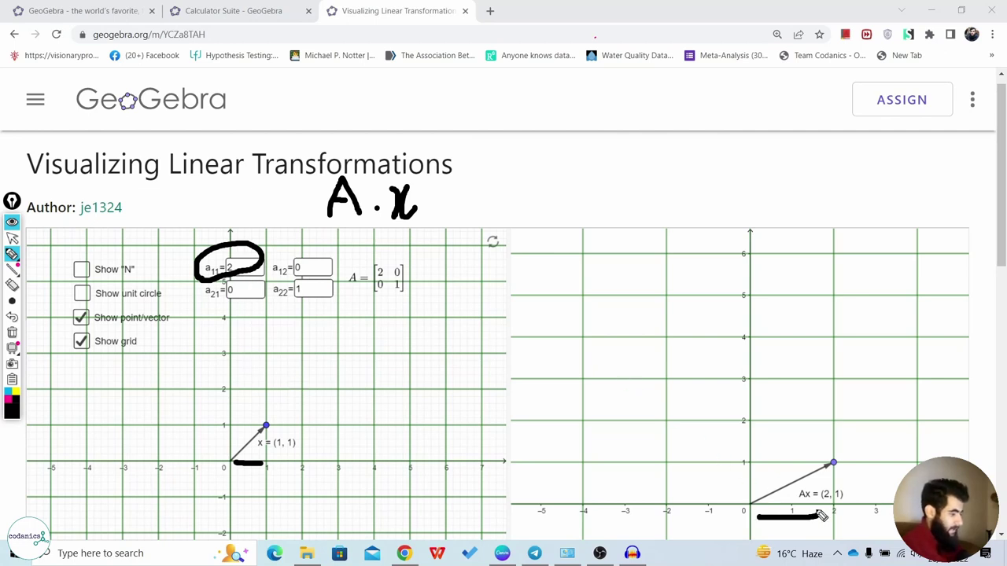
left_click_drag(821, 516, 824, 513)
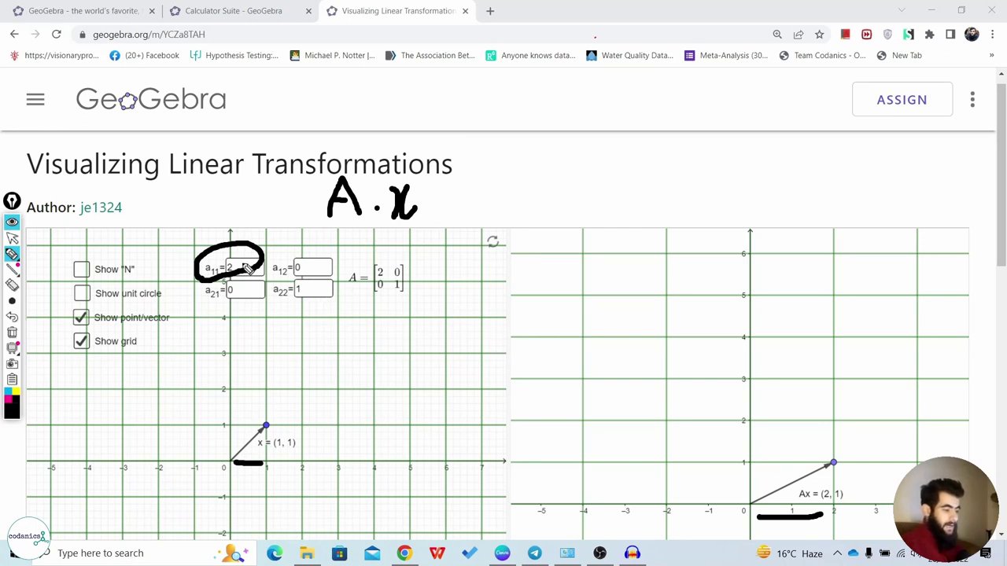
left_click(12, 270)
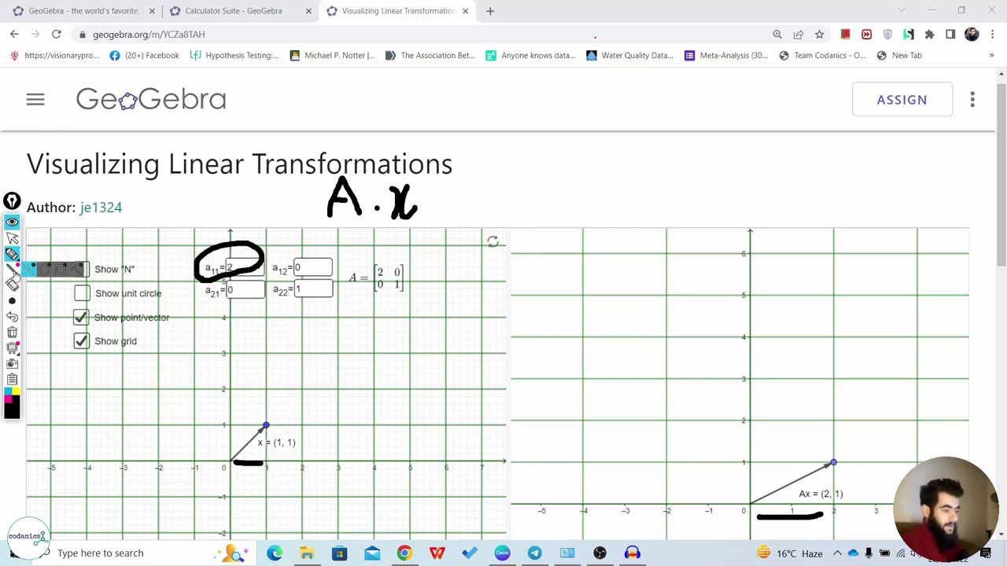
Erase the old circle around a11 and circle the 2 in matrix A with a very small pen
left_click(12, 285)
left_click_drag(303, 240, 209, 277)
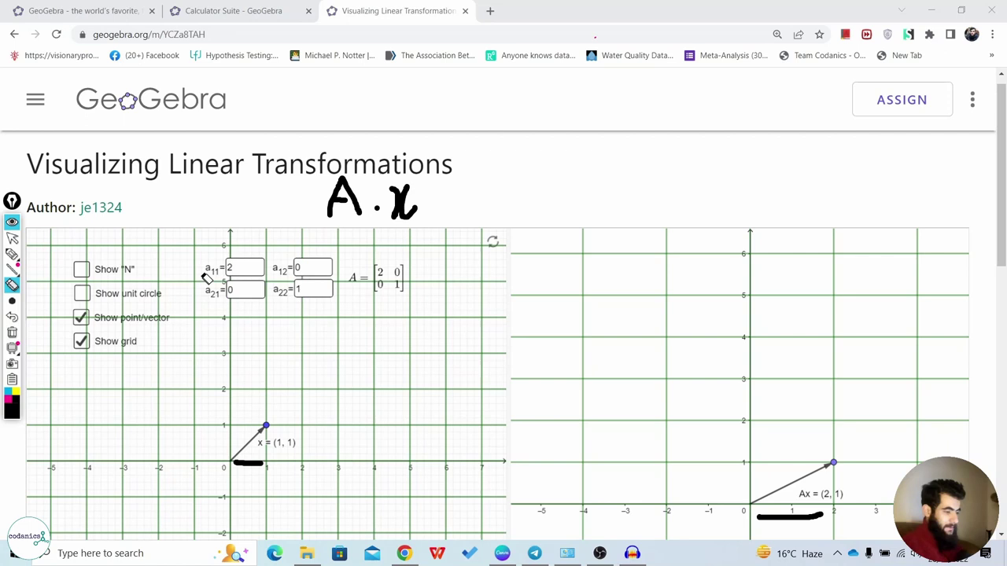
left_click(12, 253)
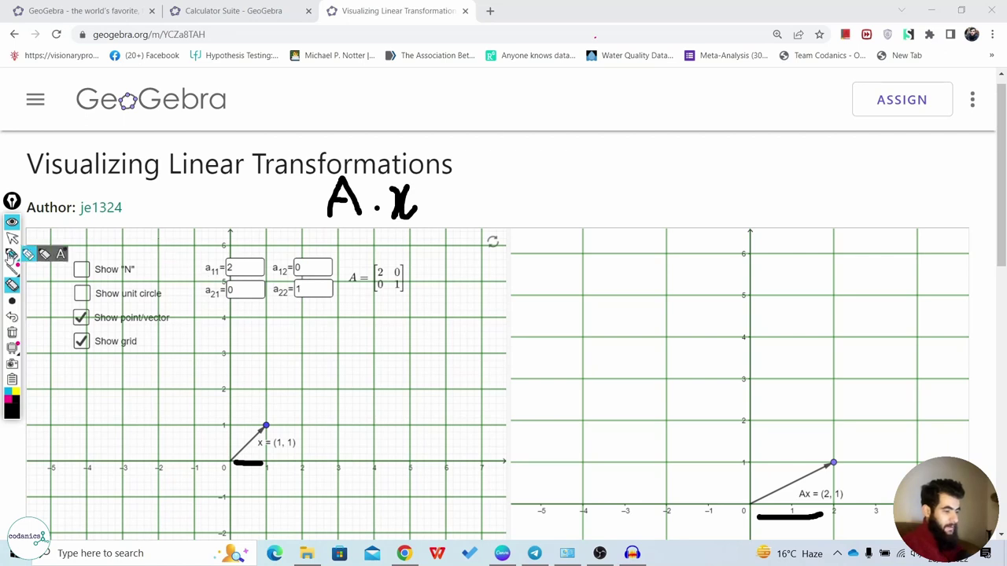
left_click(13, 299)
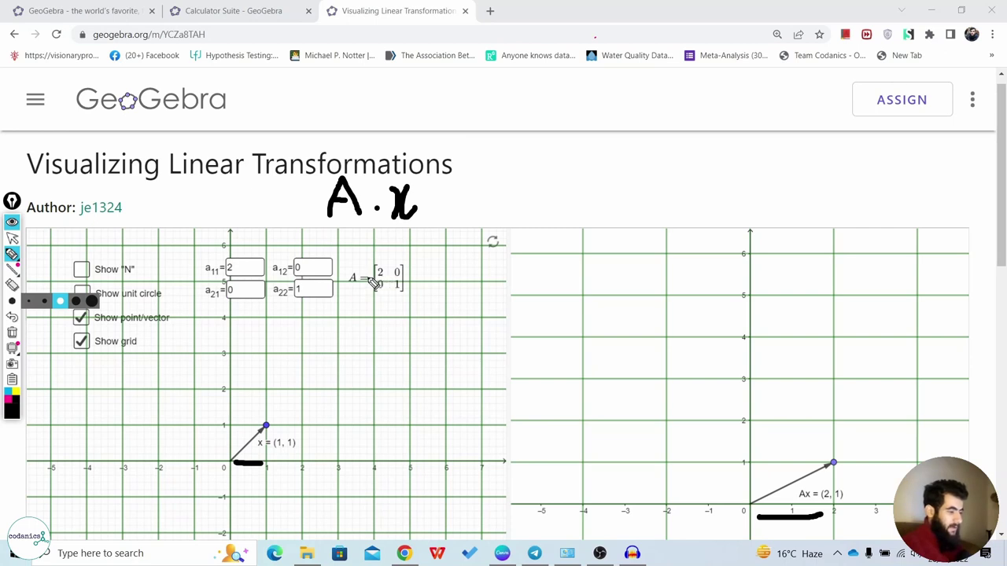
left_click_drag(365, 272, 388, 277)
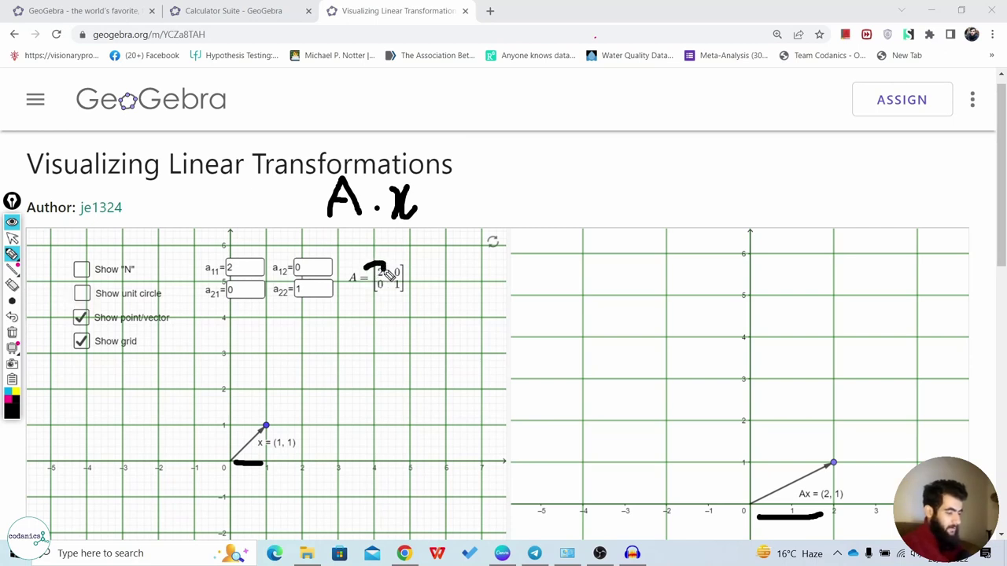
key("ctrl+z")
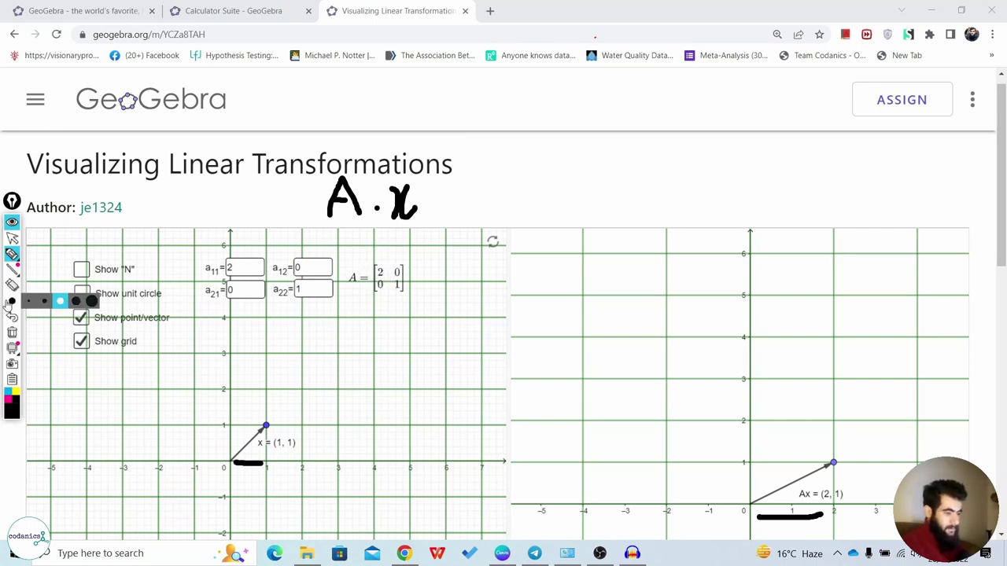
left_click(12, 301)
left_click(29, 304)
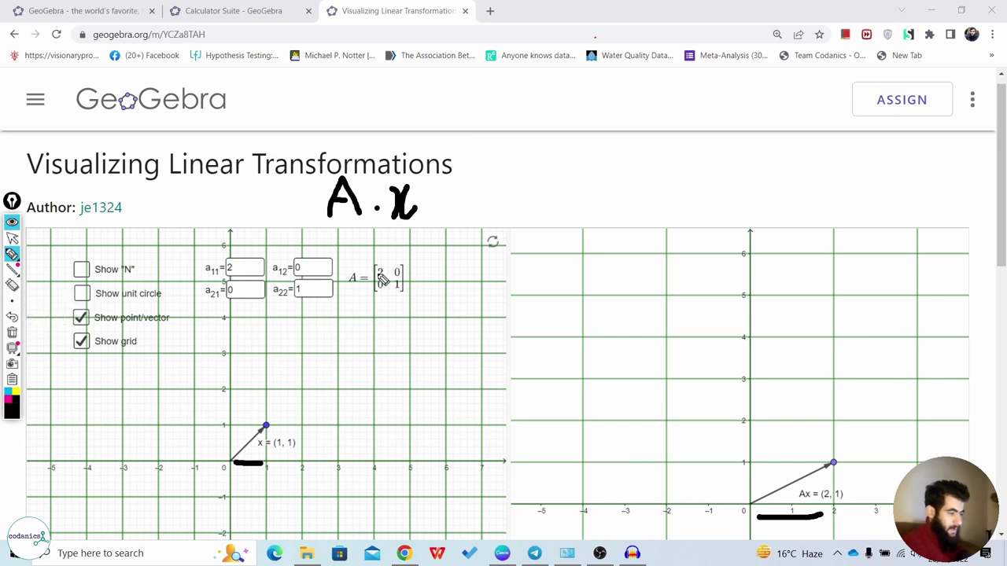
left_click_drag(381, 284, 389, 267)
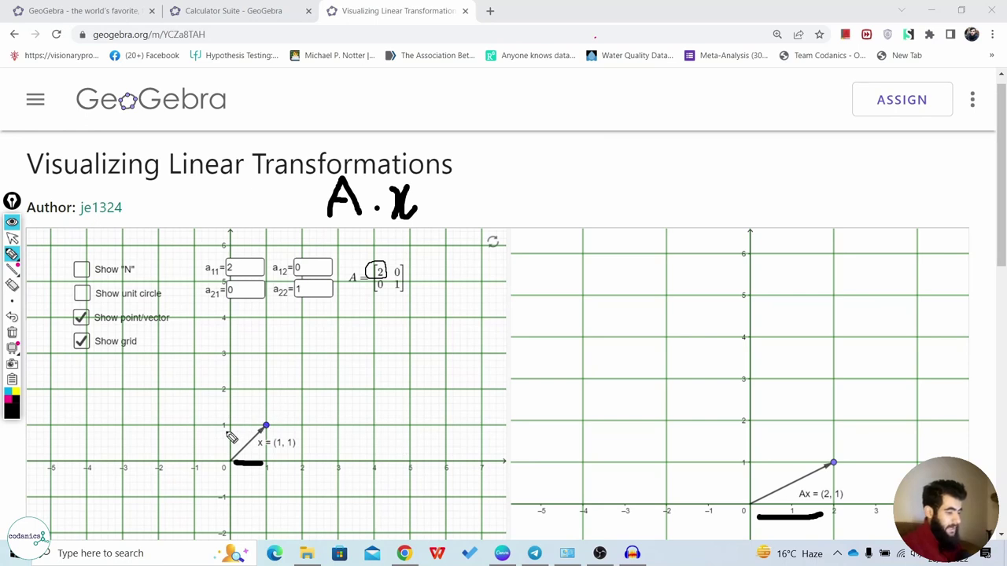
Mark the vertical components of x and Ax on both graphs and circle the 1 entry of A
left_click_drag(227, 435, 227, 458)
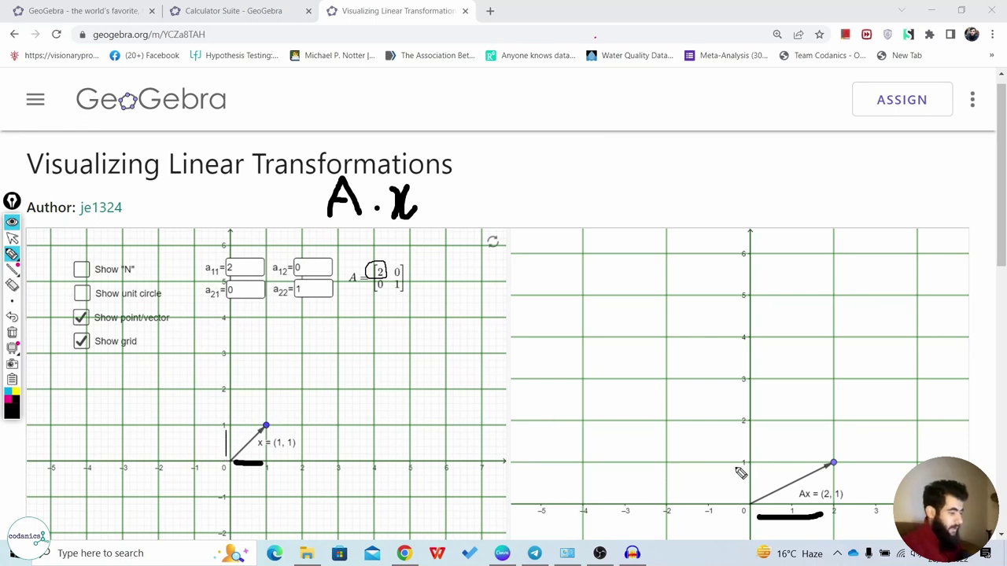
left_click_drag(745, 470, 744, 499)
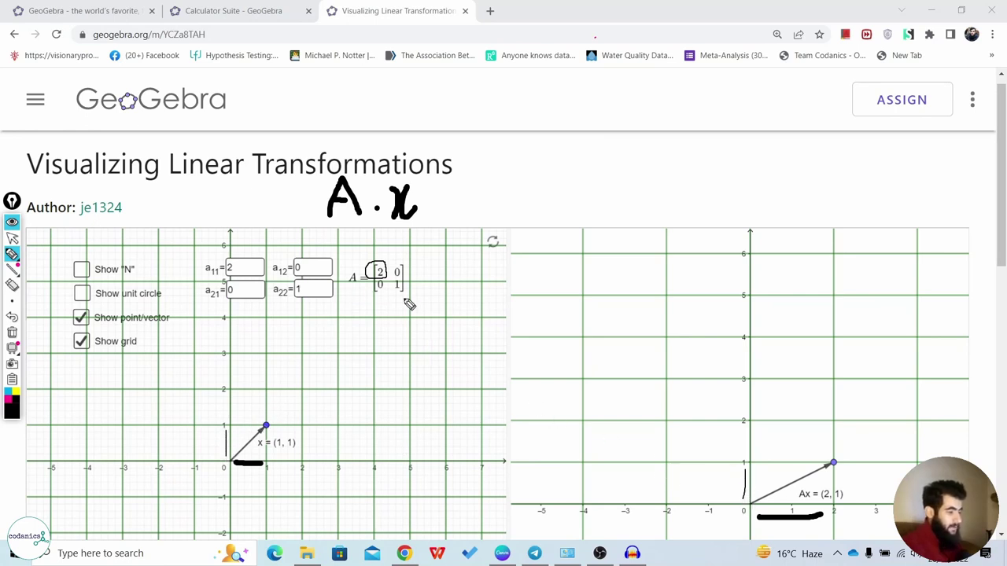
left_click_drag(395, 288, 398, 294)
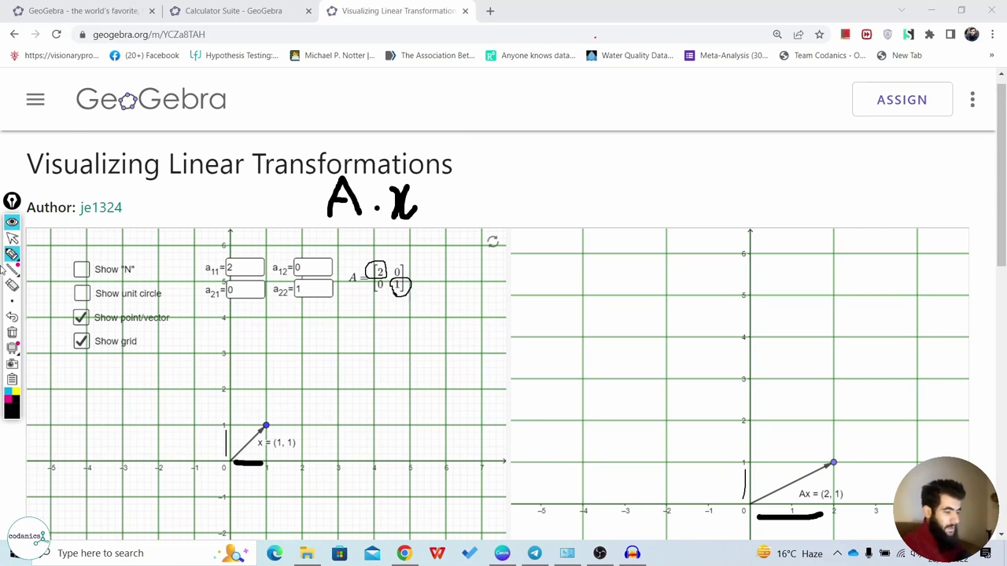
left_click(12, 302)
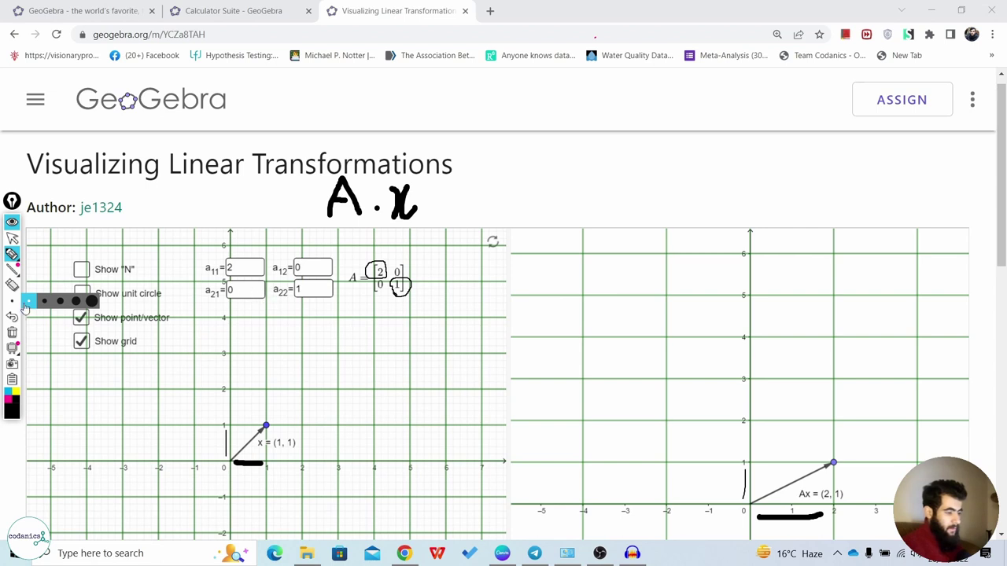
left_click(12, 237)
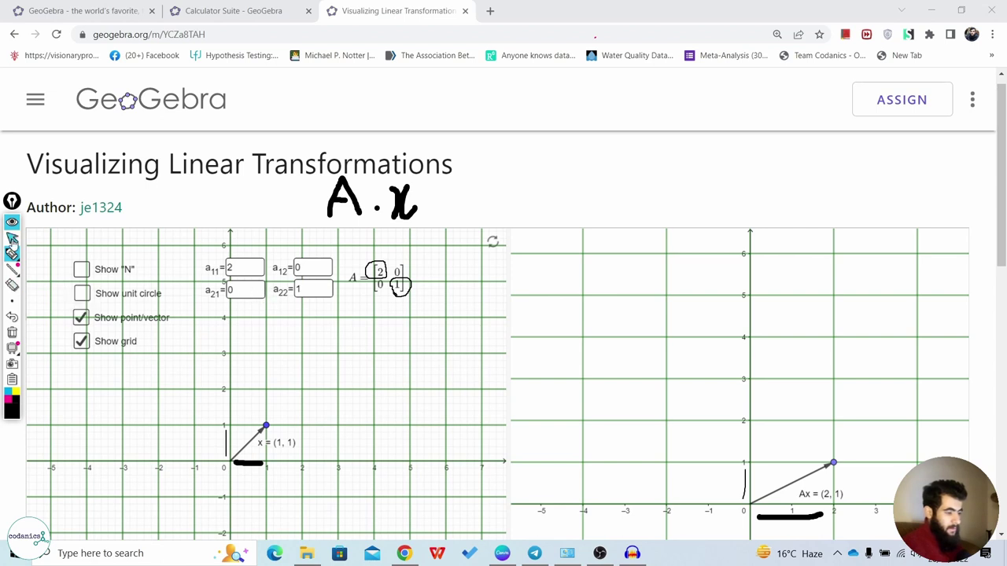
Enter 2 as a22 so A = [2 0; 0 2] and Ax = (2, 2)
left_click(303, 290)
type("2")
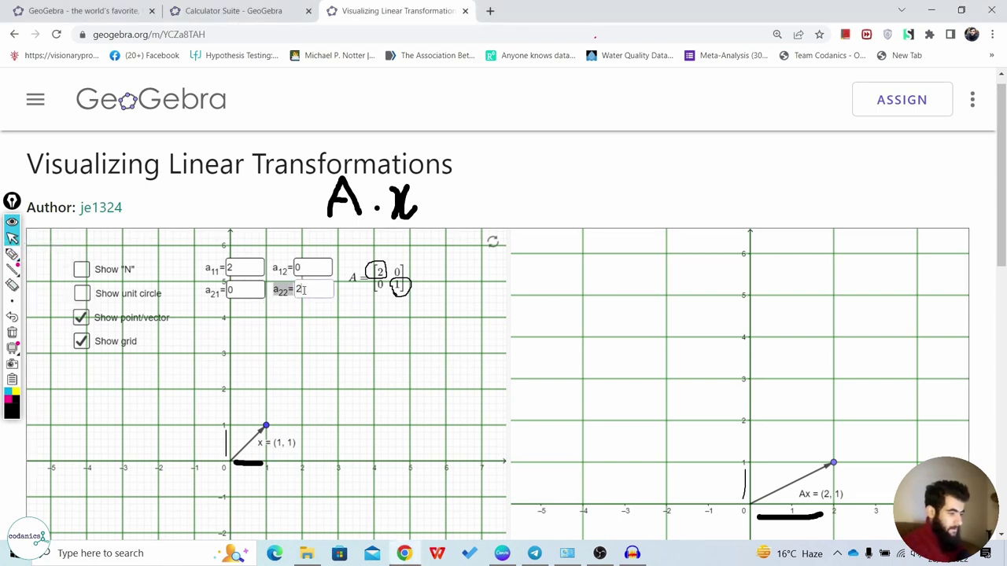
key("Return")
scroll(303, 290, "down", 2)
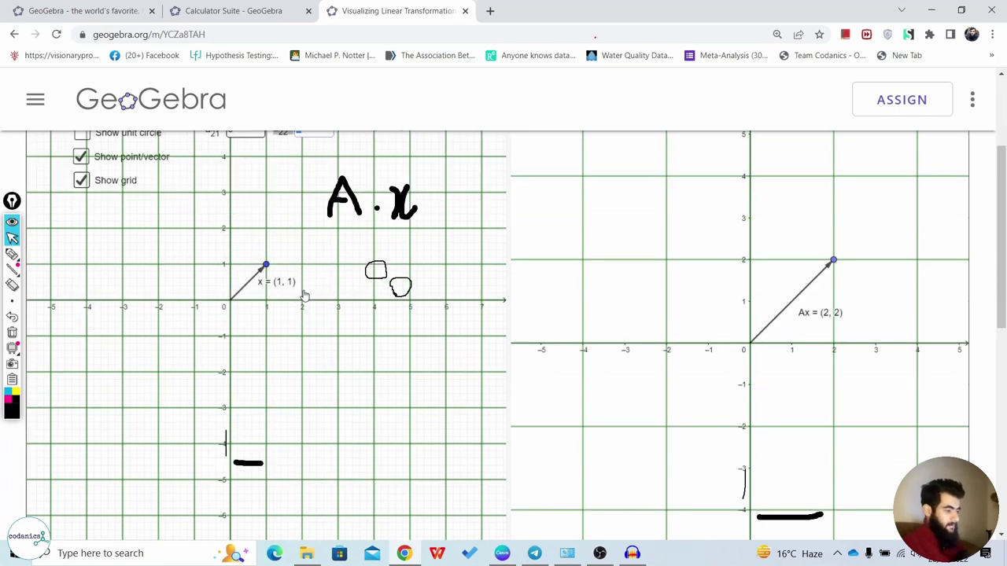
scroll(1004, 223, "up", 1)
left_click_drag(1005, 223, 1003, 191)
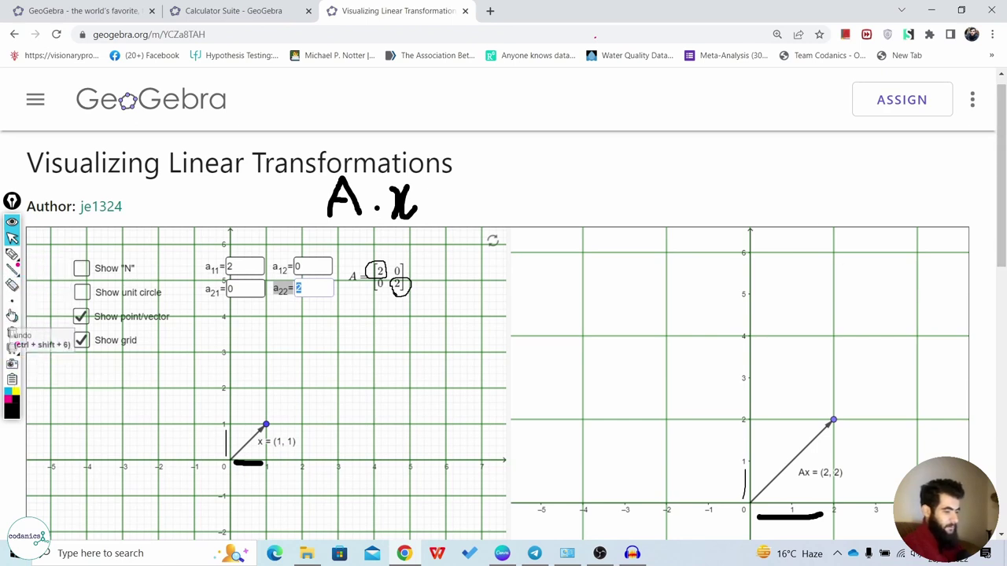
Dismiss the point-size choices and shift the right graph view slightly down
left_click(12, 301)
left_click(41, 307)
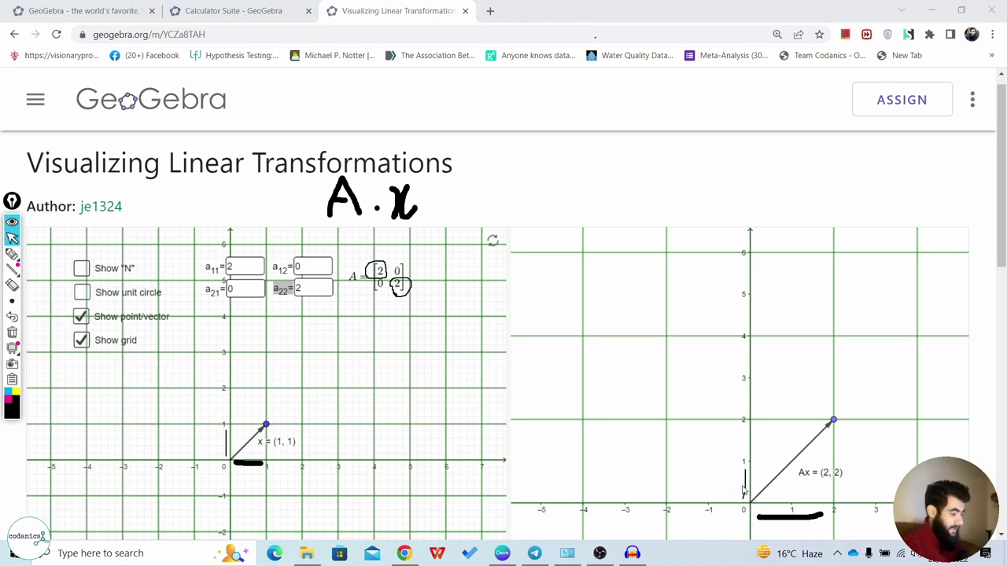
left_click_drag(735, 504, 734, 513)
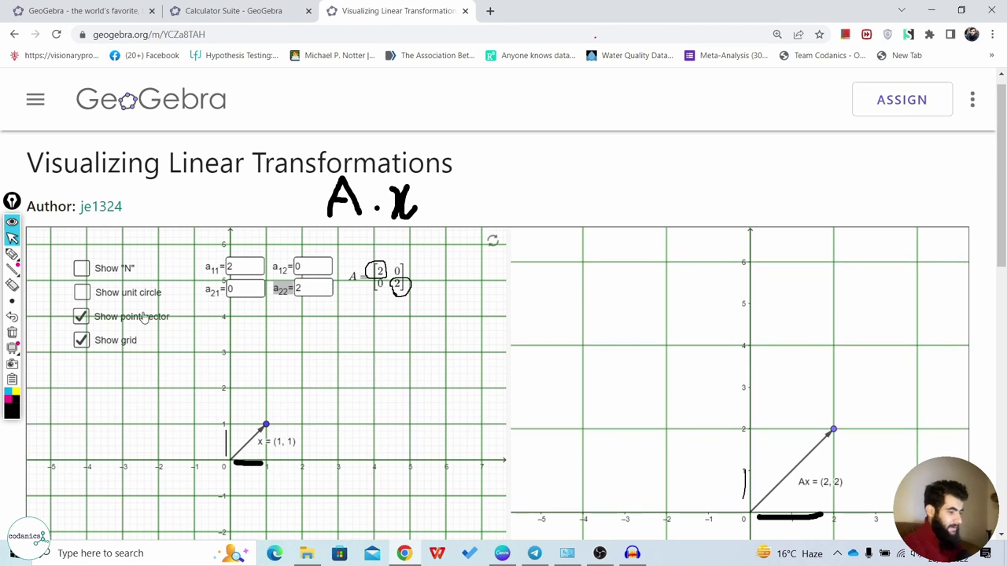
left_click(12, 254)
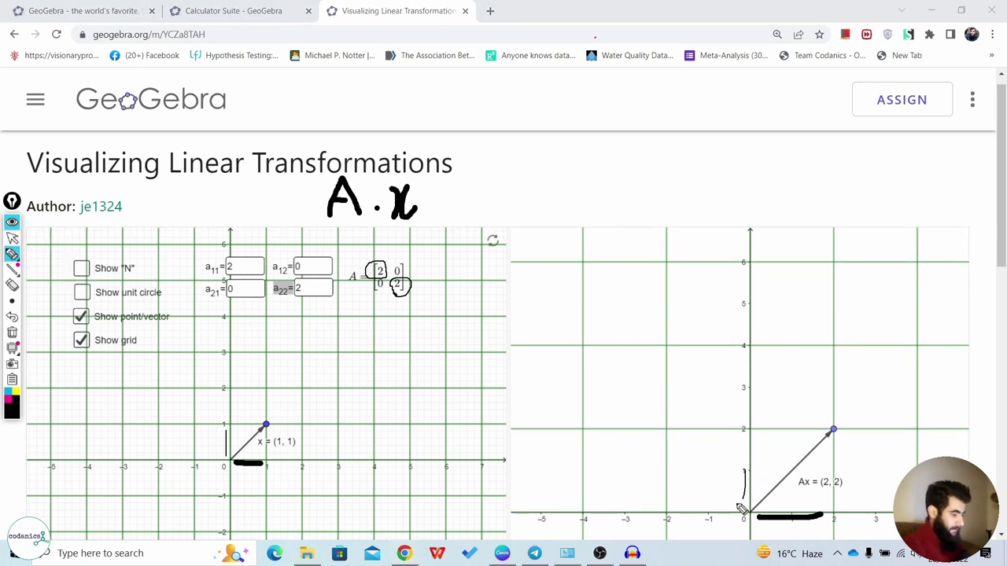
Thicken the mark by the right y-axis, loop ink around the matrix entries, and circle the handwritten A
left_click_drag(737, 507, 737, 433)
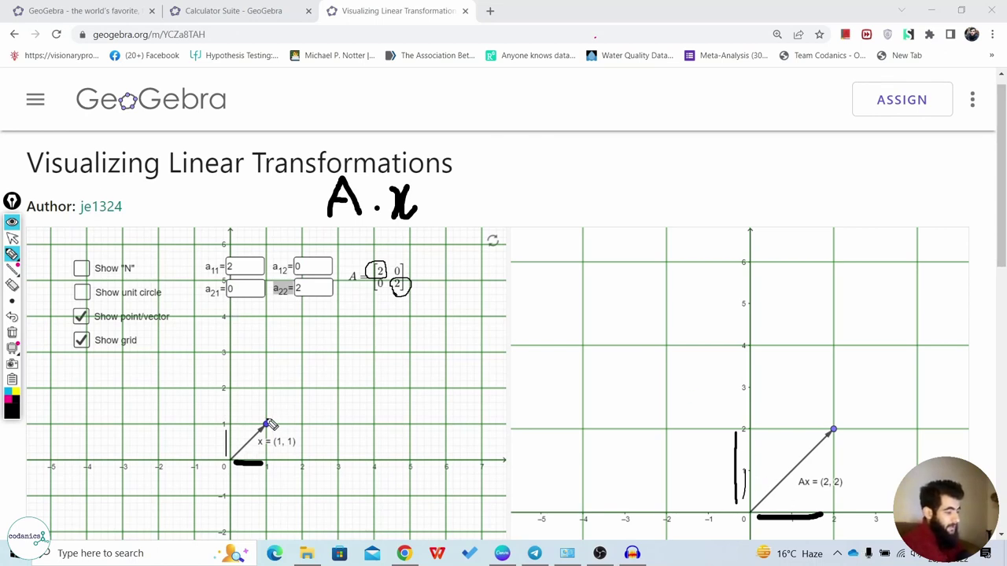
mouse_move(210, 299)
left_mouse_down()
mouse_move(425, 288)
mouse_move(187, 308)
left_mouse_up()
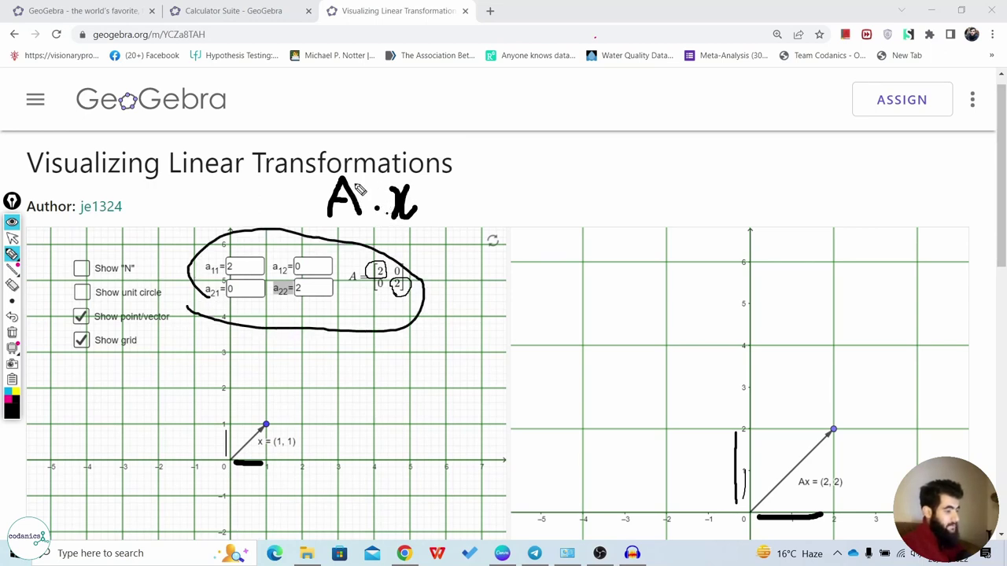
mouse_move(363, 189)
left_mouse_down()
mouse_move(337, 167)
mouse_move(582, 242)
mouse_move(753, 397)
mouse_move(736, 352)
left_mouse_up()
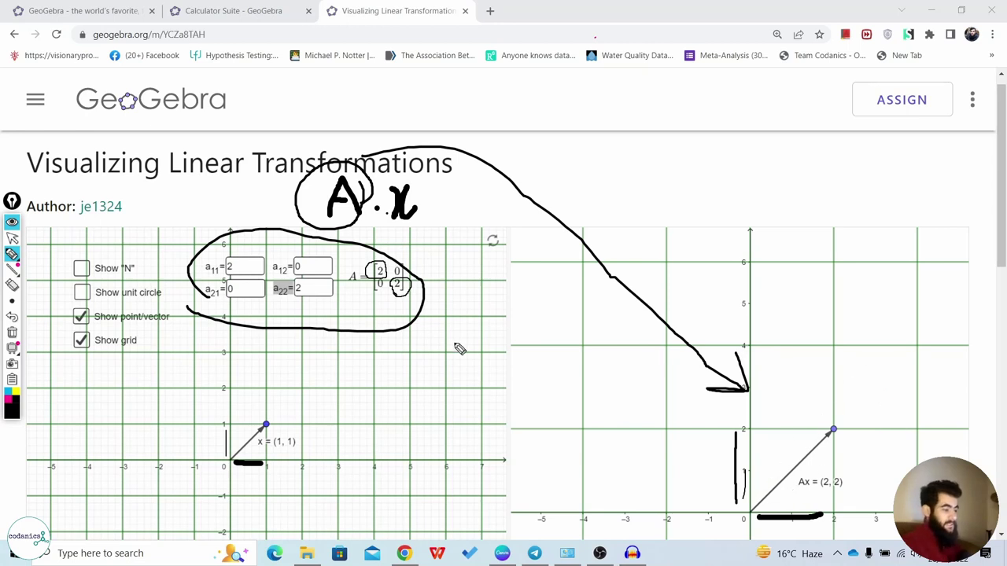
Erase all ink annotations and set a11 to 3
left_click(12, 285)
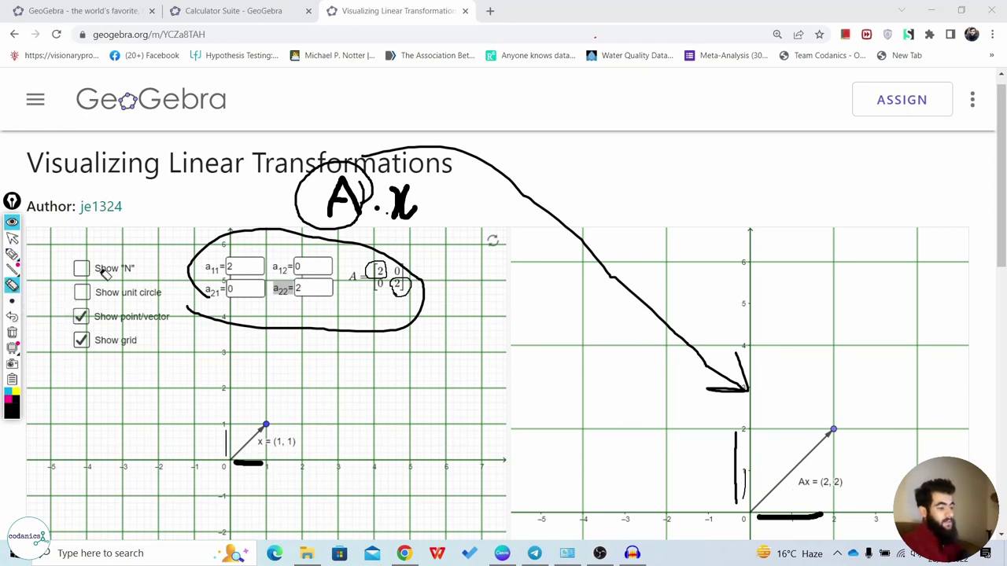
left_click_drag(106, 273, 285, 289)
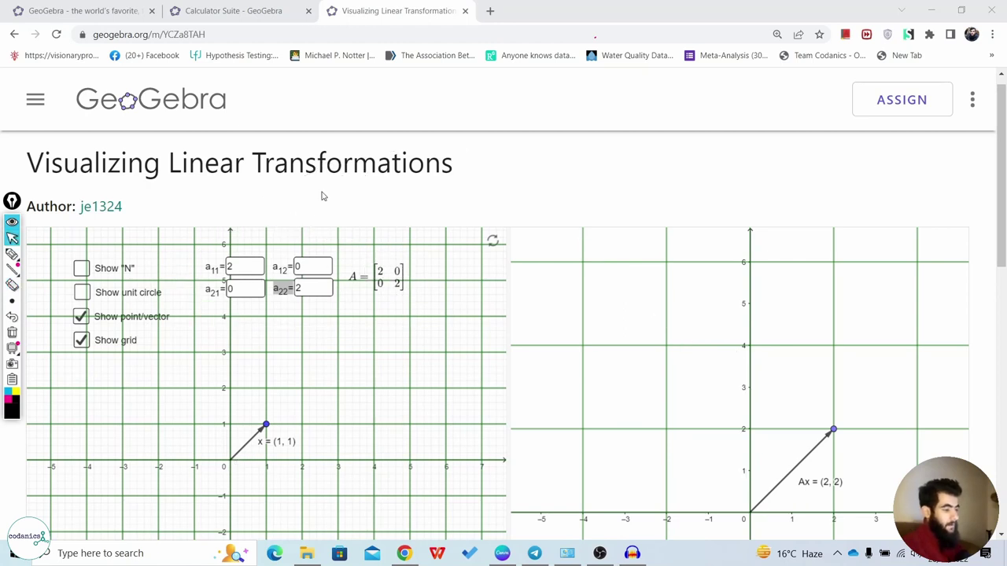
left_click(233, 267)
type("3")
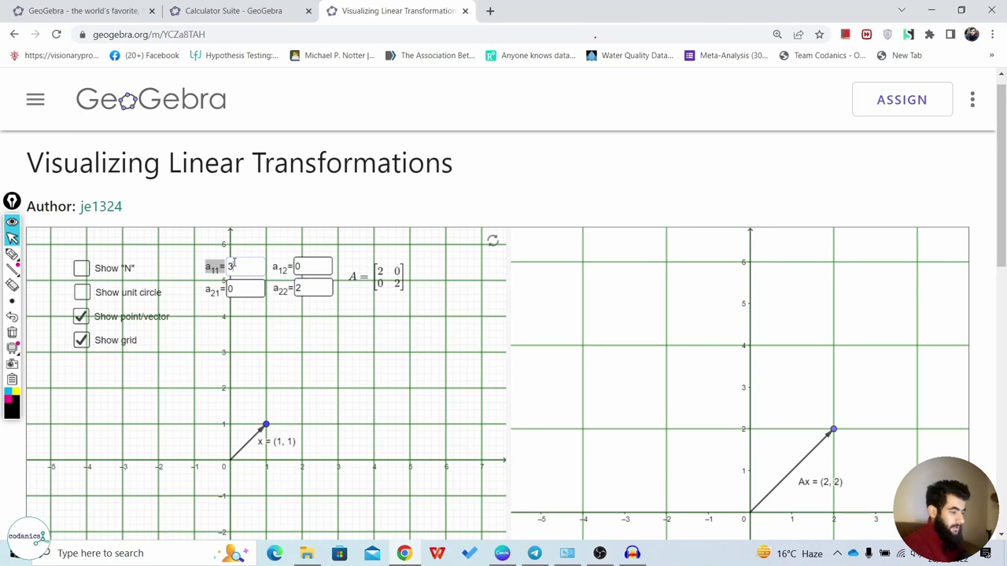
key("Return")
scroll(233, 265, "down", 2)
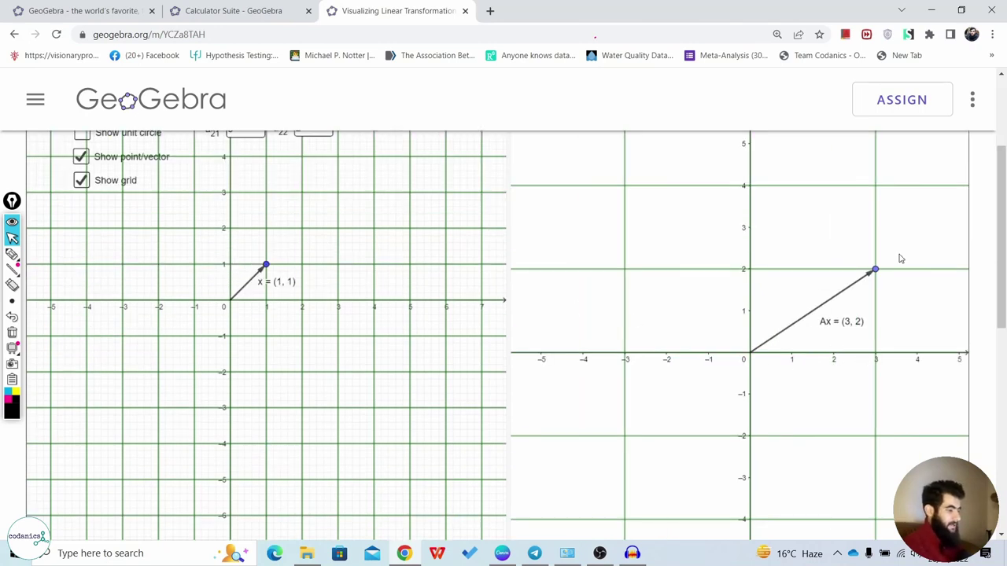
left_click_drag(1003, 293, 1002, 247)
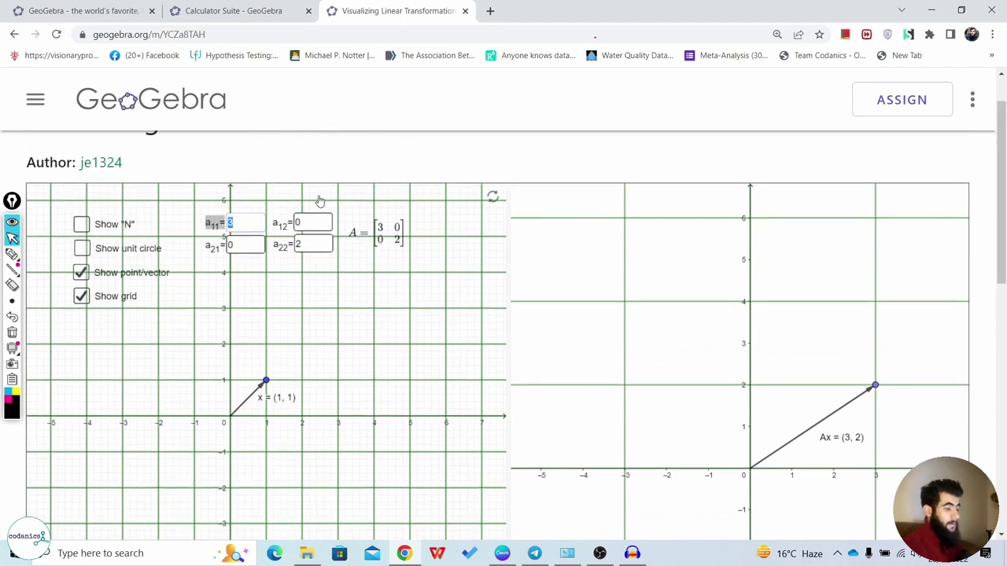
Set a22 to 3 so A = [3 0; 0 3] and Ax = (3, 3)
left_click(305, 246)
type("3")
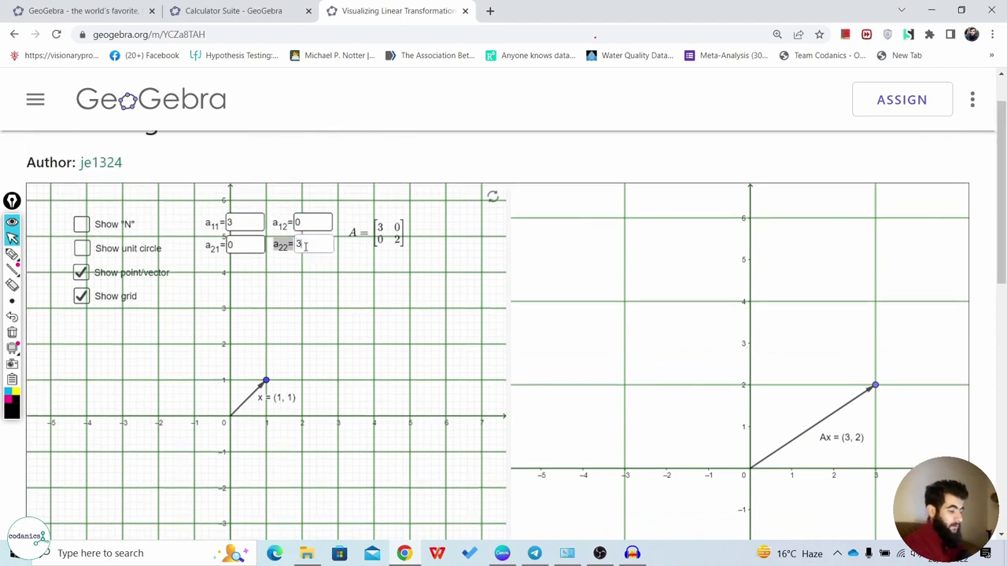
key("Return")
scroll(305, 246, "down", 2)
left_click_drag(1002, 236, 1002, 180)
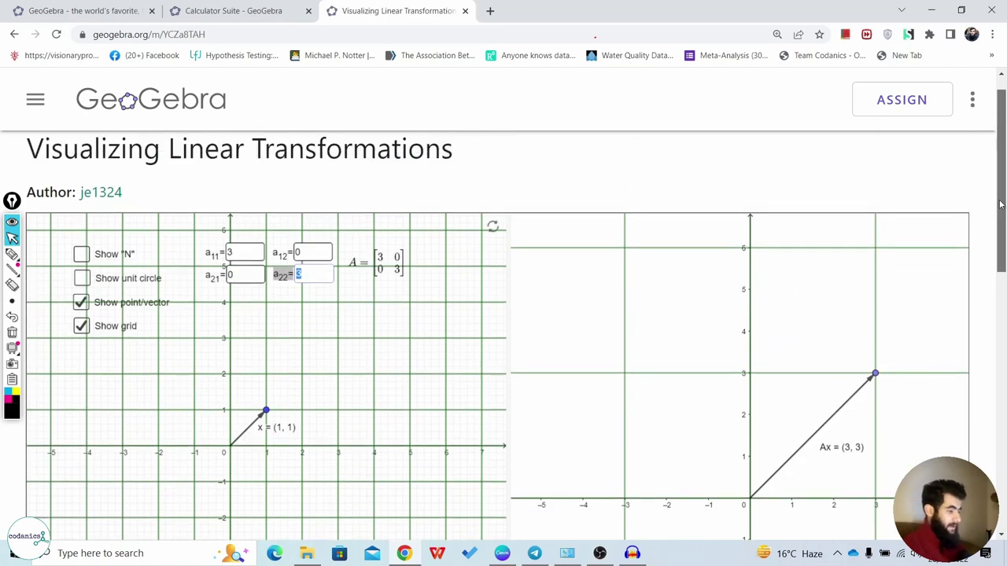
left_click(282, 181)
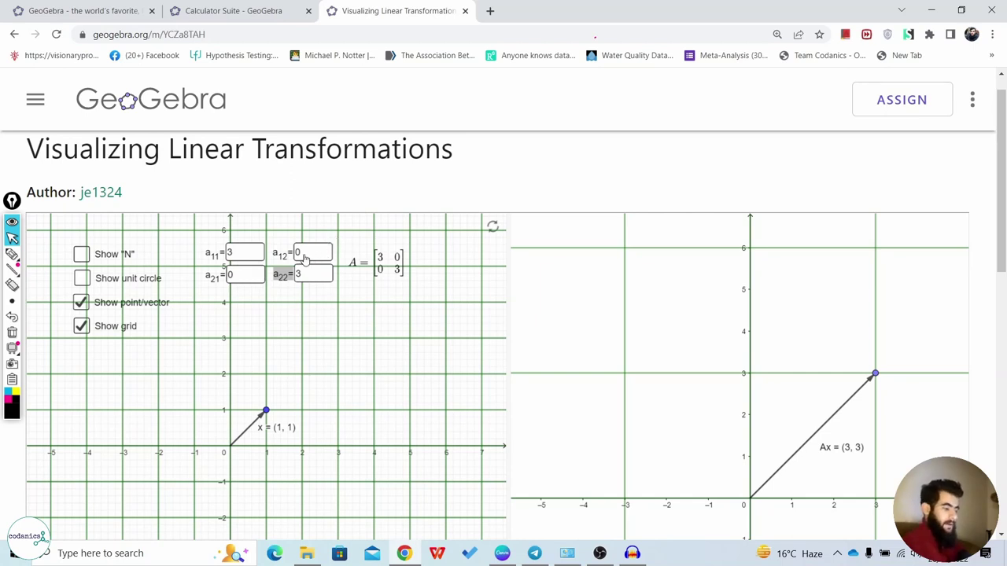
Enter 1 as a12 so A = [3 1; 0 3] shears the grid and Ax = (4, 3)
double_click(305, 254)
type("1")
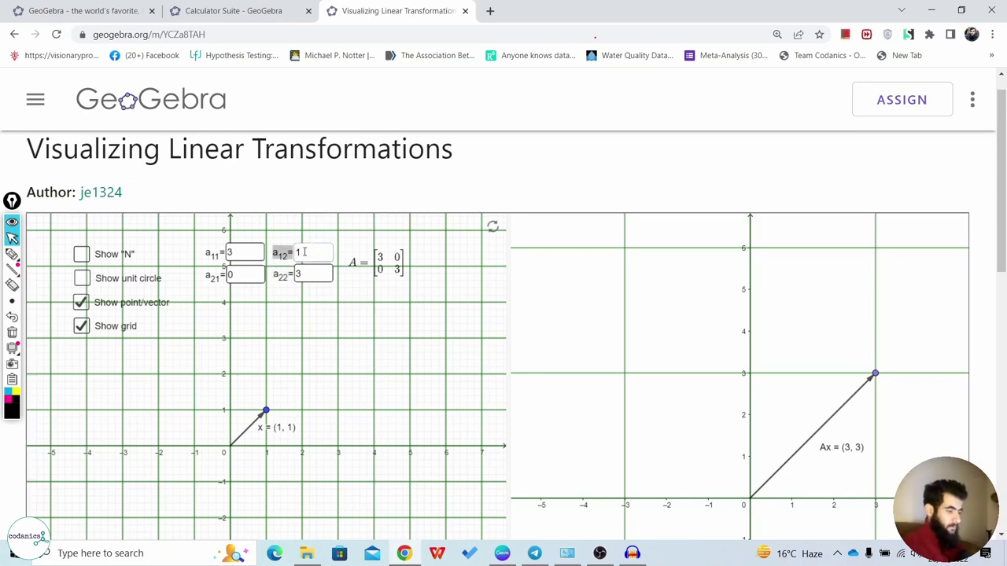
key("Return")
scroll(305, 256, "down", 2)
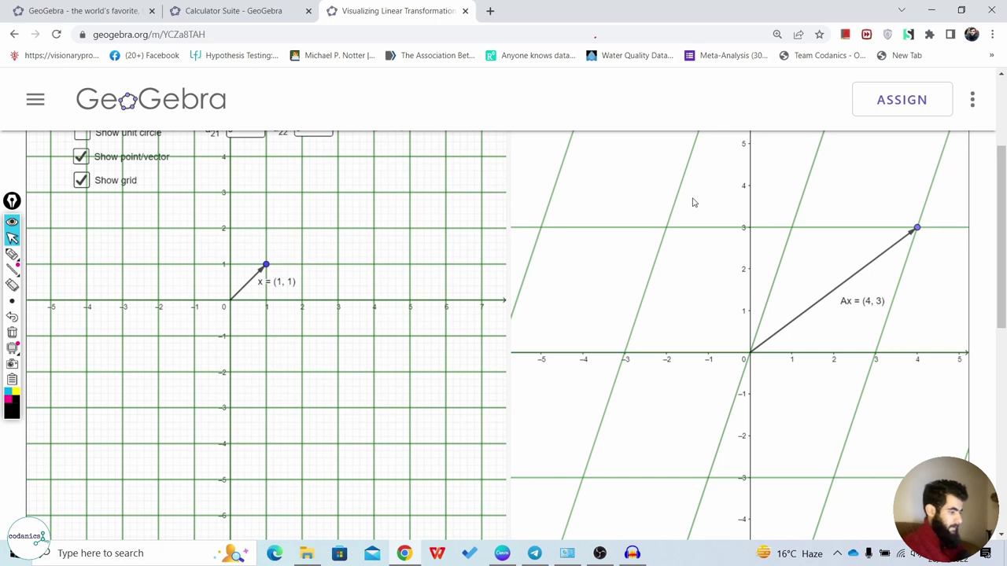
left_click_drag(1002, 238, 1002, 189)
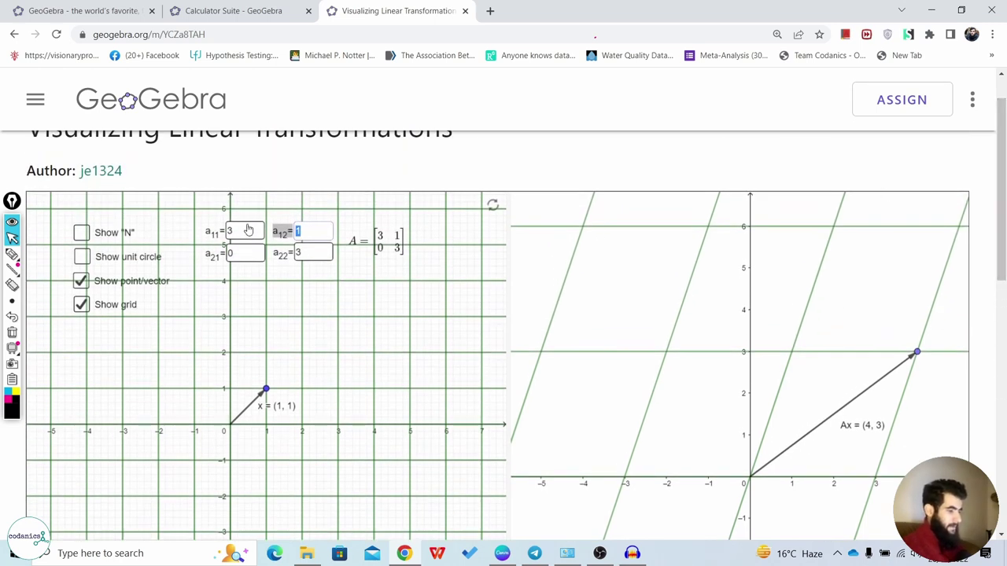
left_click(345, 223)
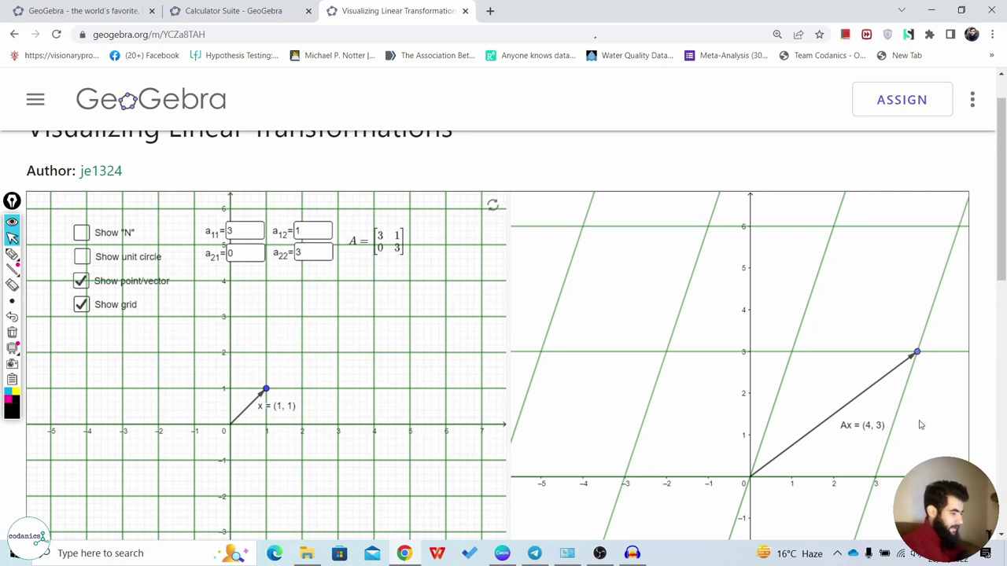
left_click(12, 253)
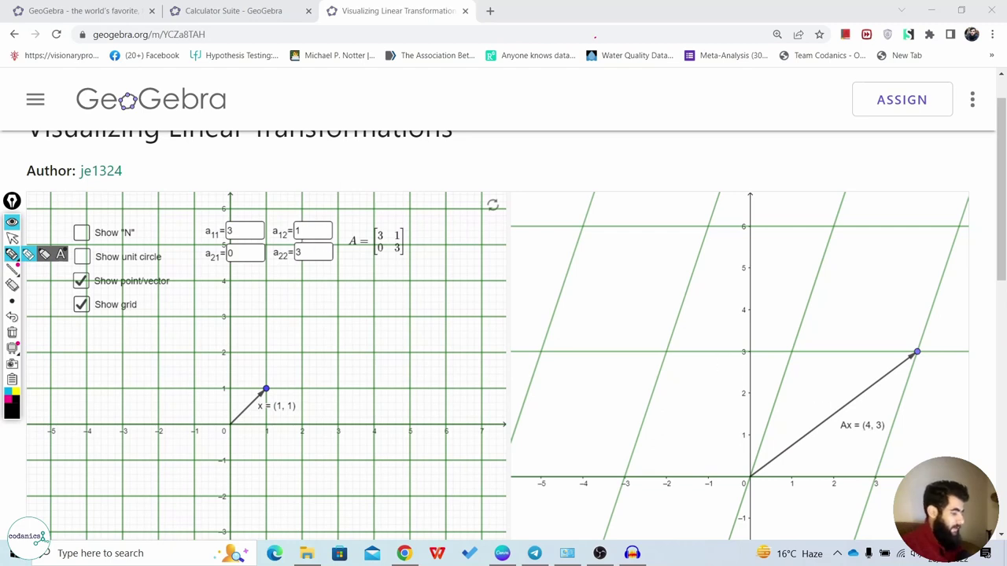
Draw a vertical ink line below Ax, then set a12 to −1
left_click_drag(912, 467, 915, 356)
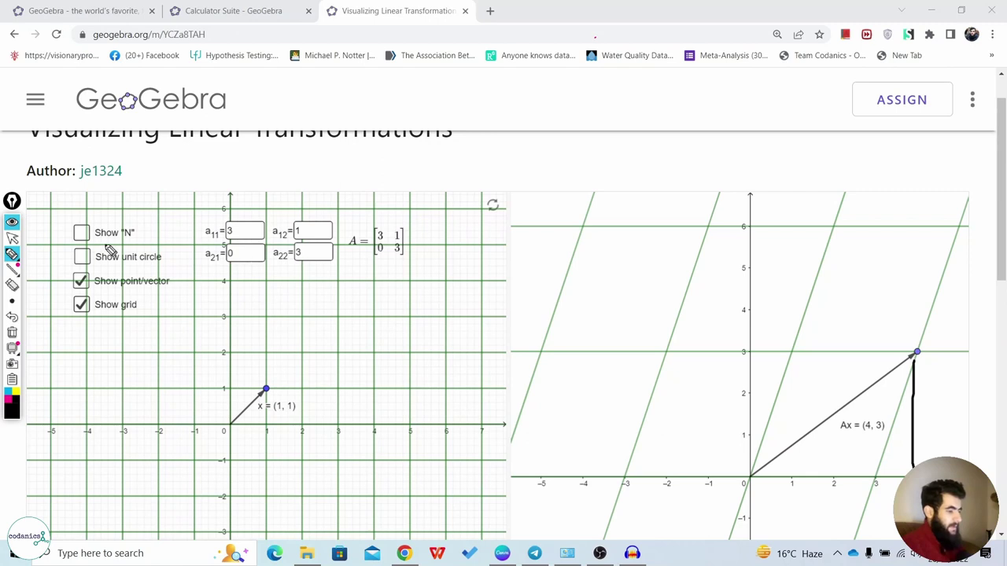
left_click(12, 253)
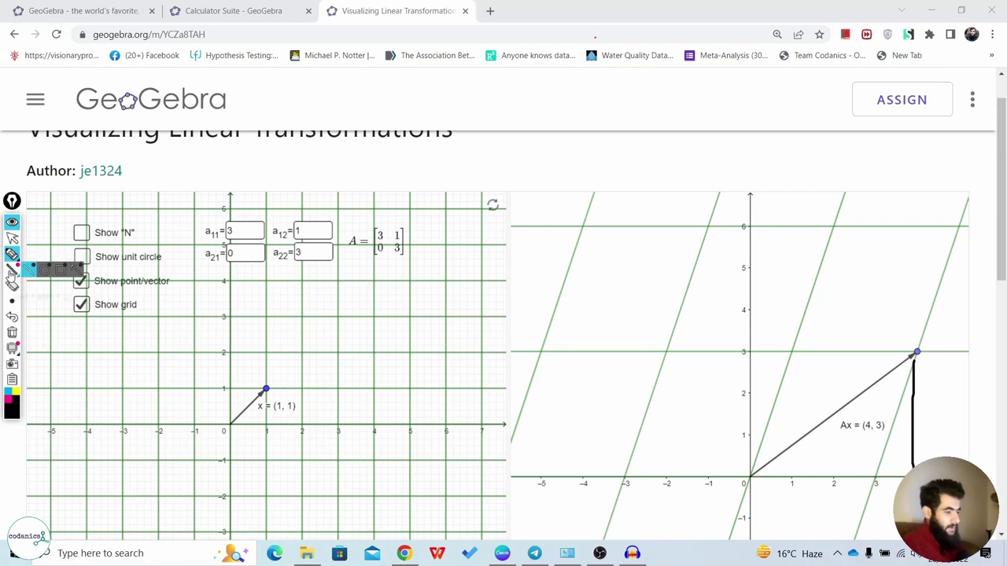
left_click(11, 237)
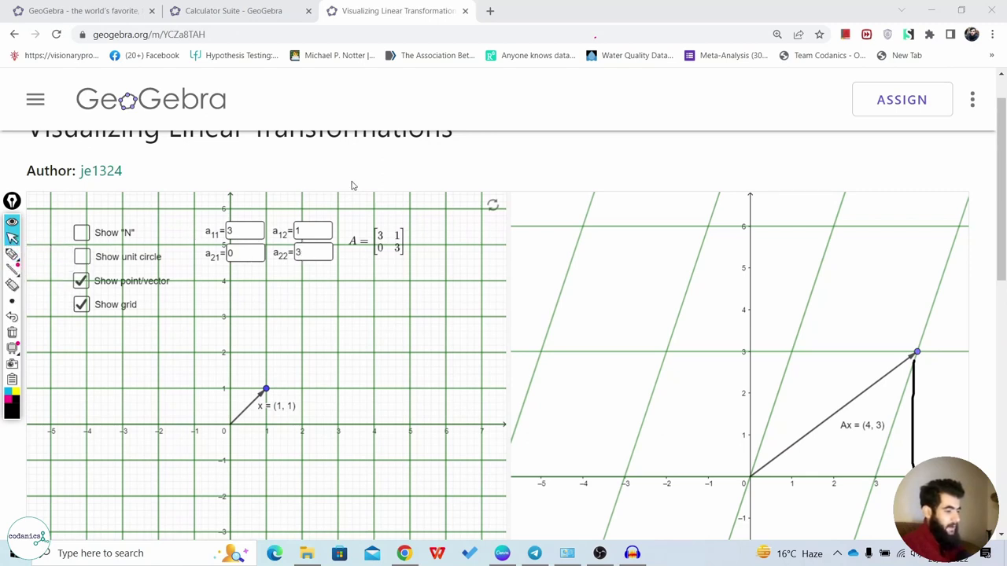
left_click(304, 232)
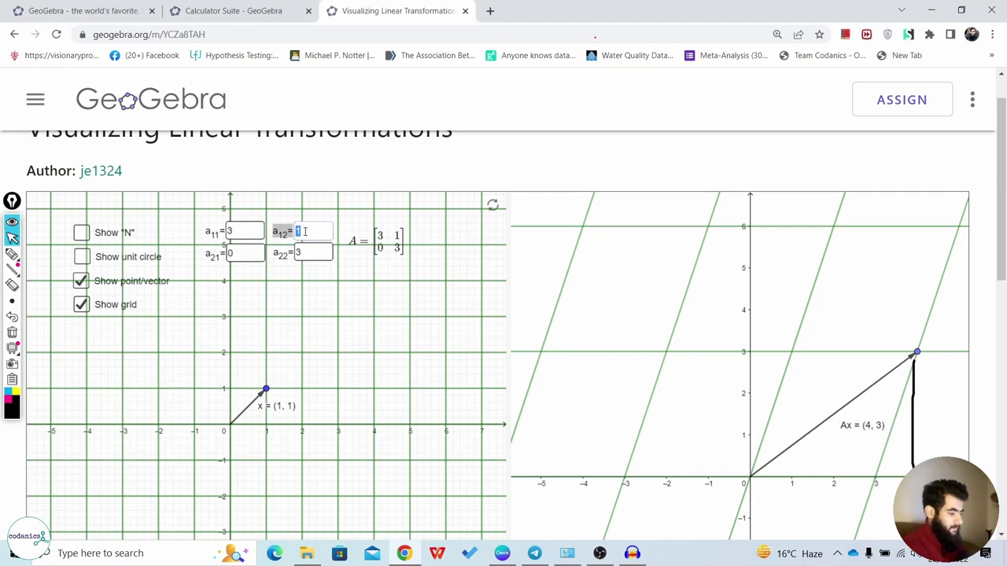
type("-1")
key("Return")
scroll(306, 237, "down", 2)
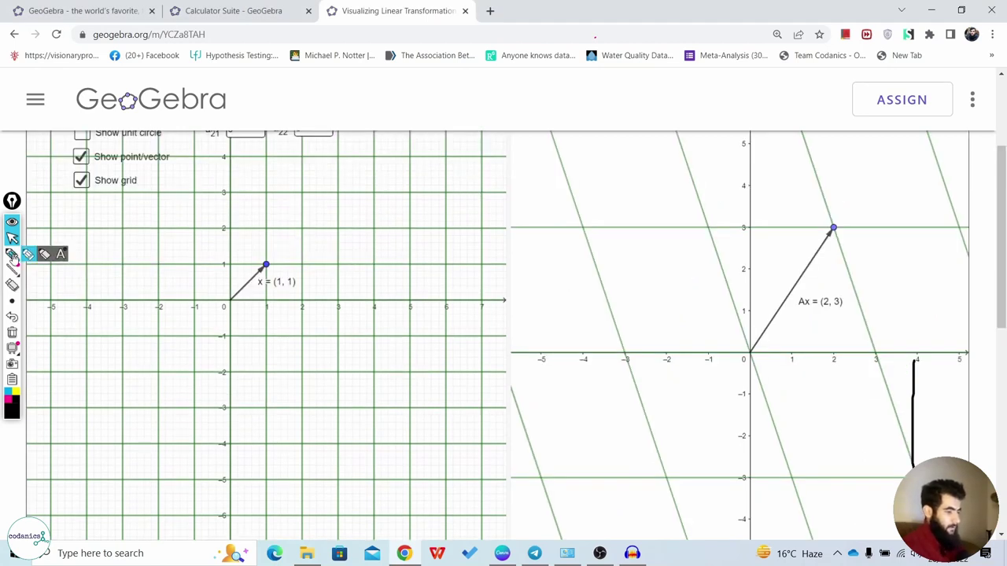
Replace the stray ink with a vertical line from Ax = (2, 3) down to the x-axis
left_click(12, 289)
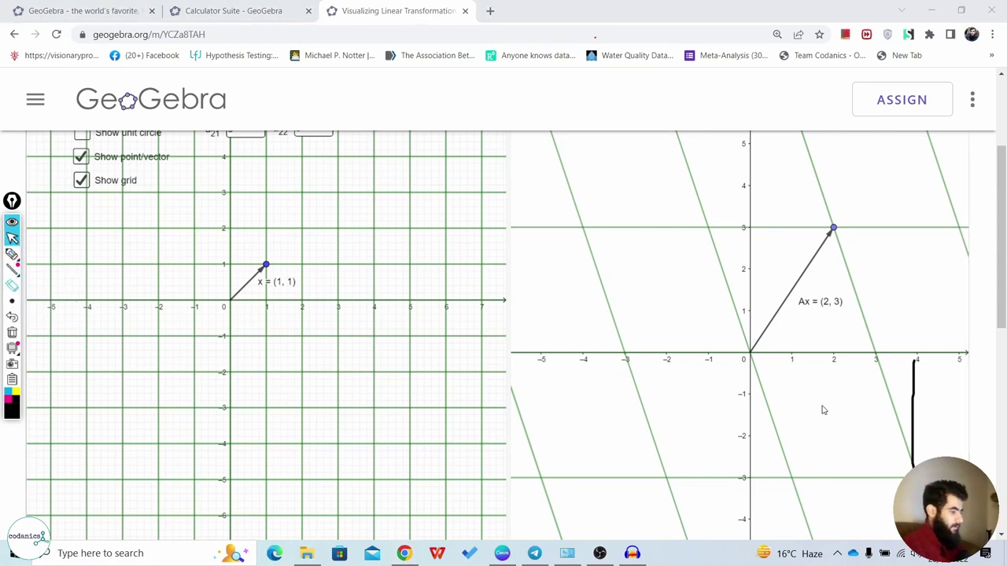
left_click(12, 284)
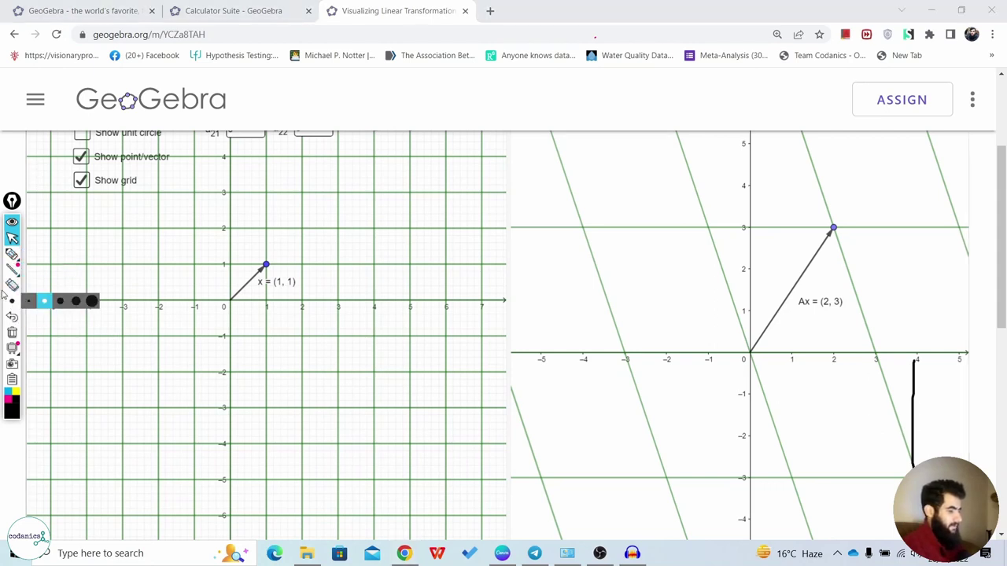
left_click(916, 396)
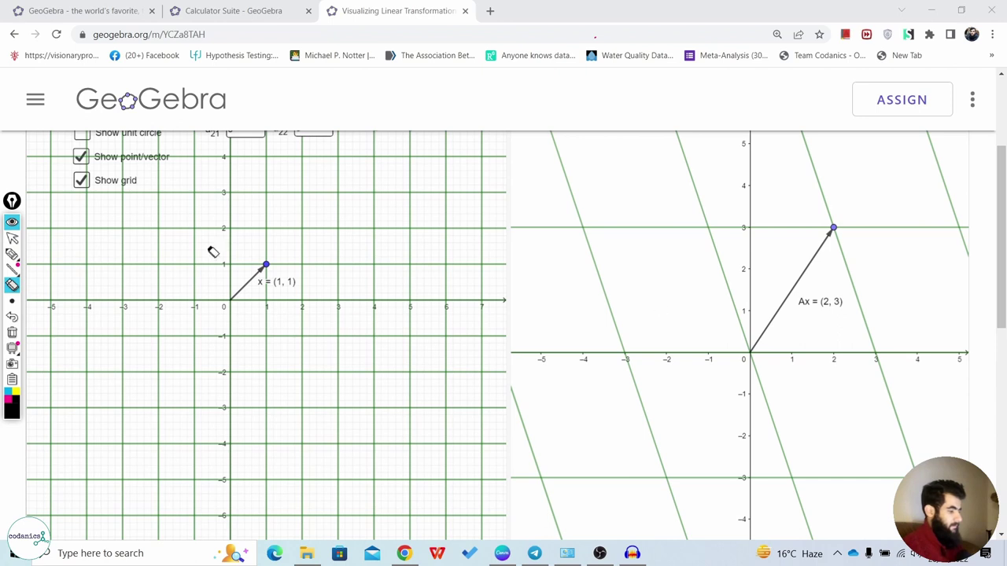
left_click(11, 254)
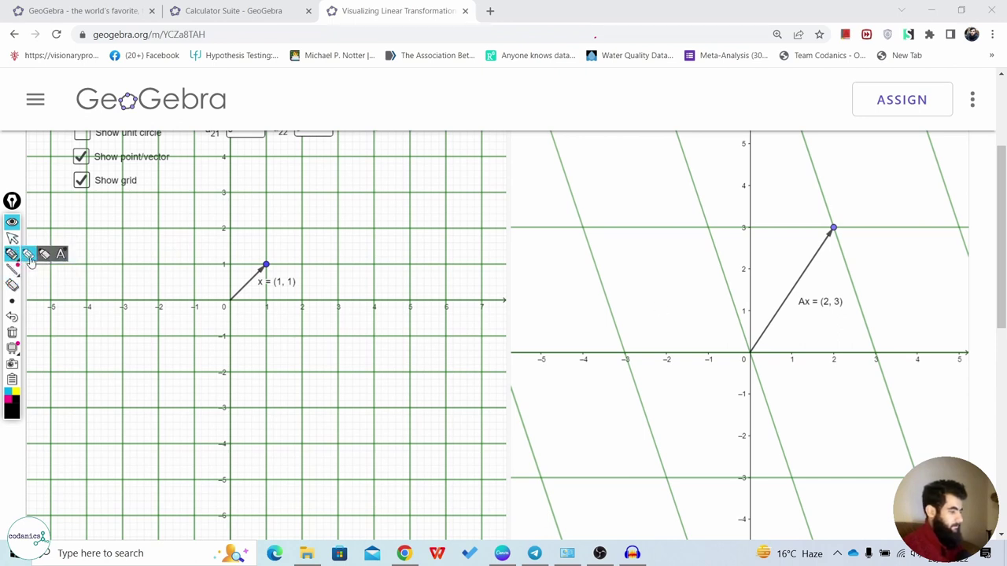
left_click_drag(834, 354, 840, 235)
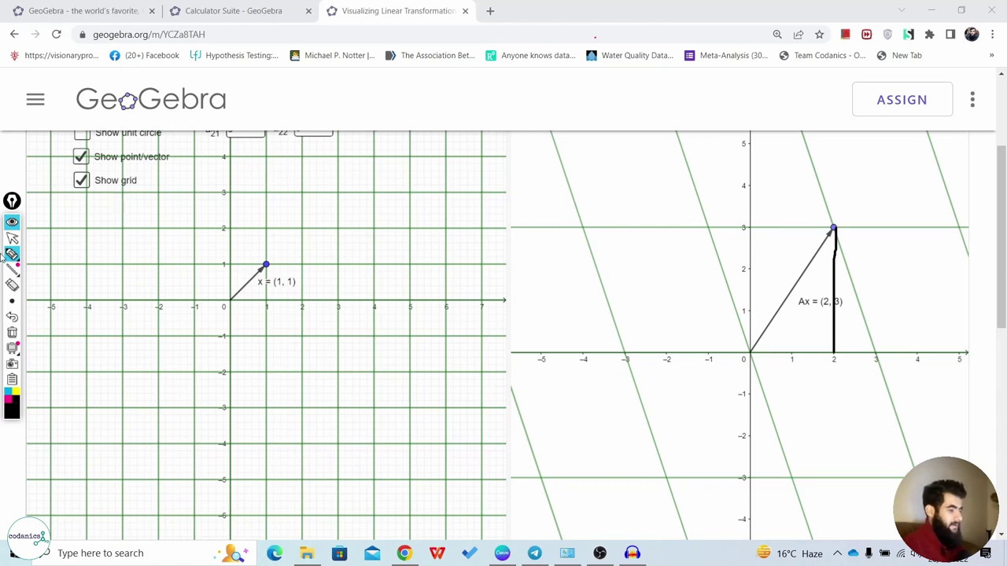
left_click(12, 237)
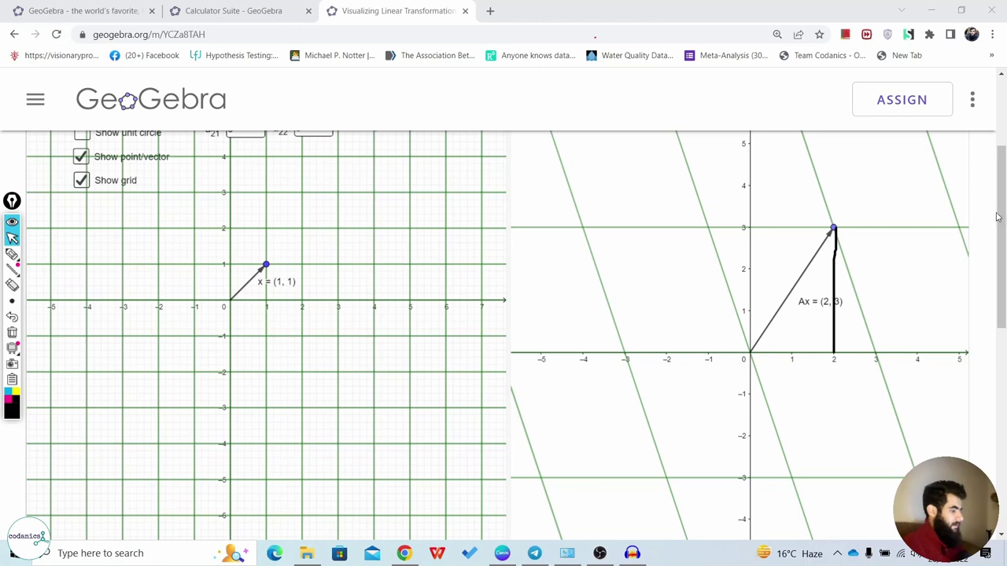
Scroll up to the applet title, then down slightly to show the matrix fields and graphs
scroll(996, 217, "up", 3)
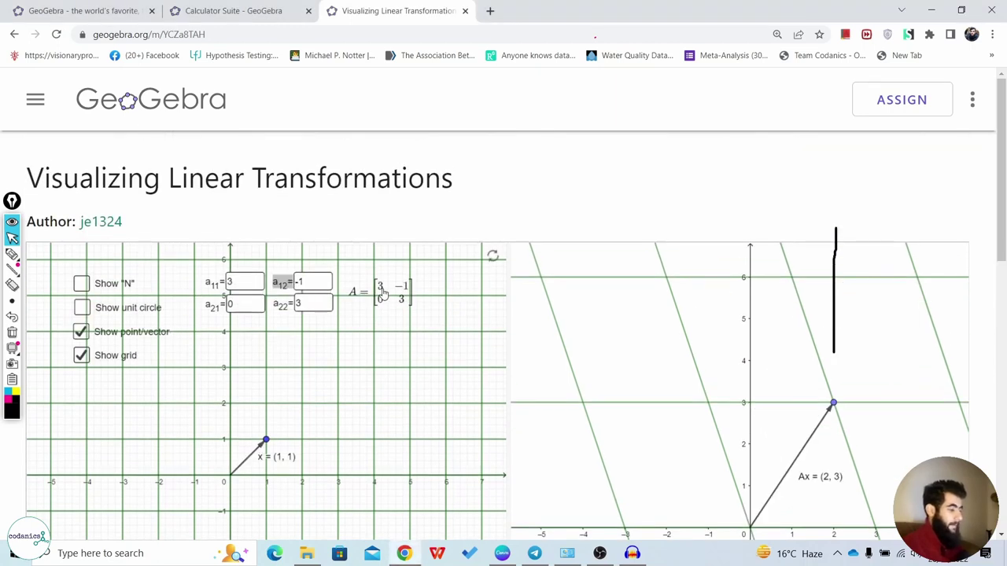
left_click_drag(1004, 193, 1004, 203)
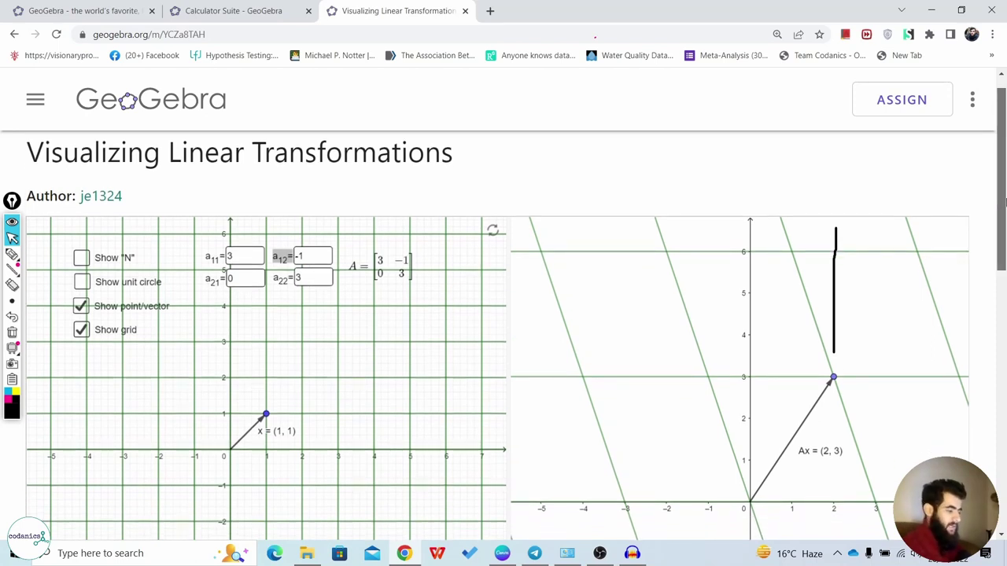
left_click_drag(1004, 203, 1004, 225)
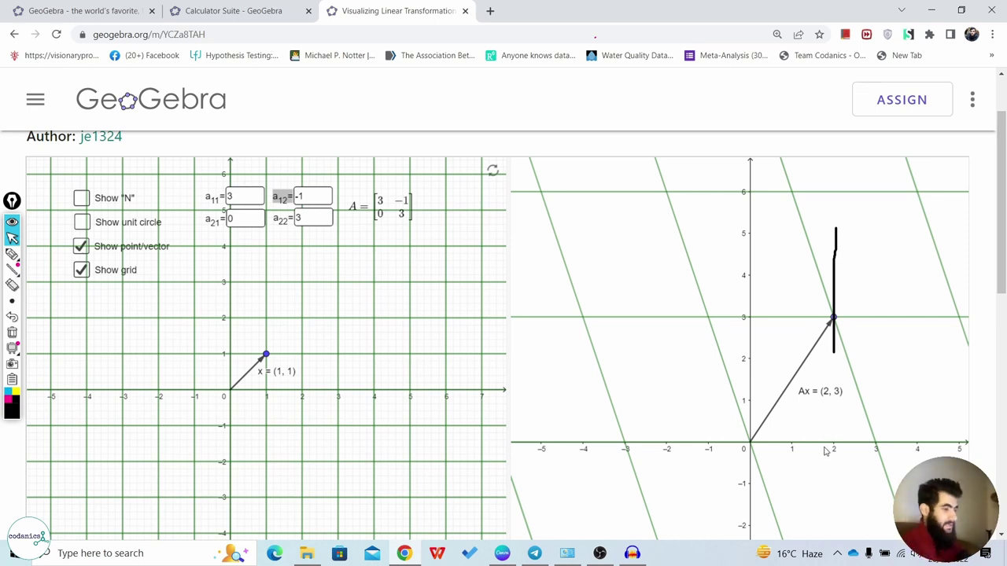
Erase the vertical ink line on the right graph
left_click(12, 284)
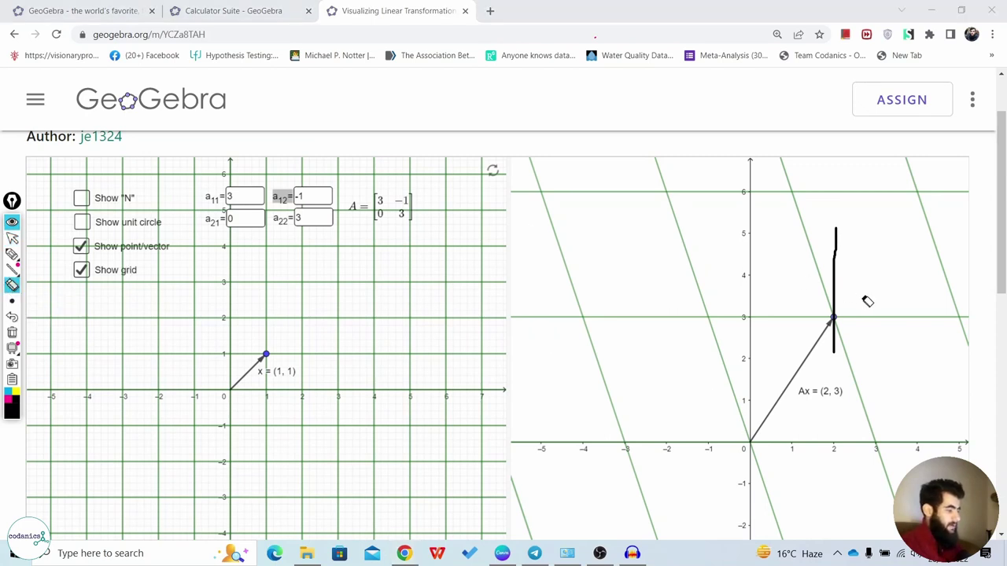
left_click_drag(868, 301, 826, 292)
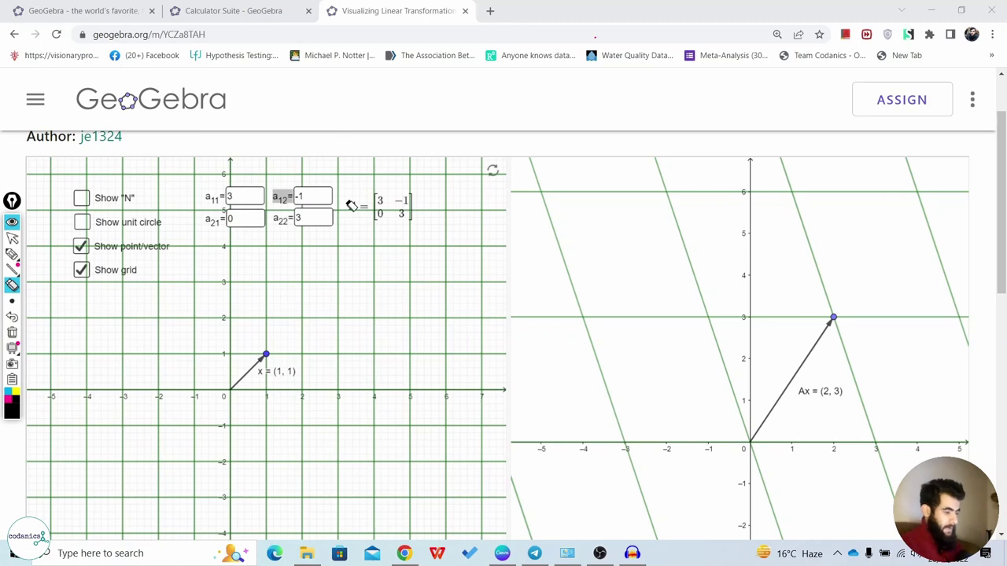
left_click(12, 238)
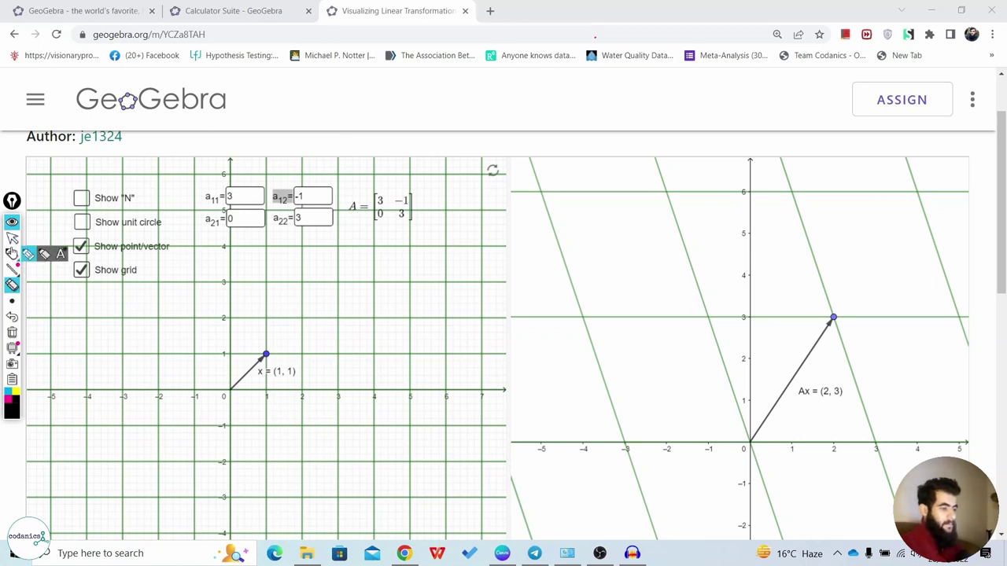
Change a12 from −1 to 0 so A = [3 0; 0 3] and Ax = (3, 3)
left_click(239, 198)
left_click(318, 195)
type("0")
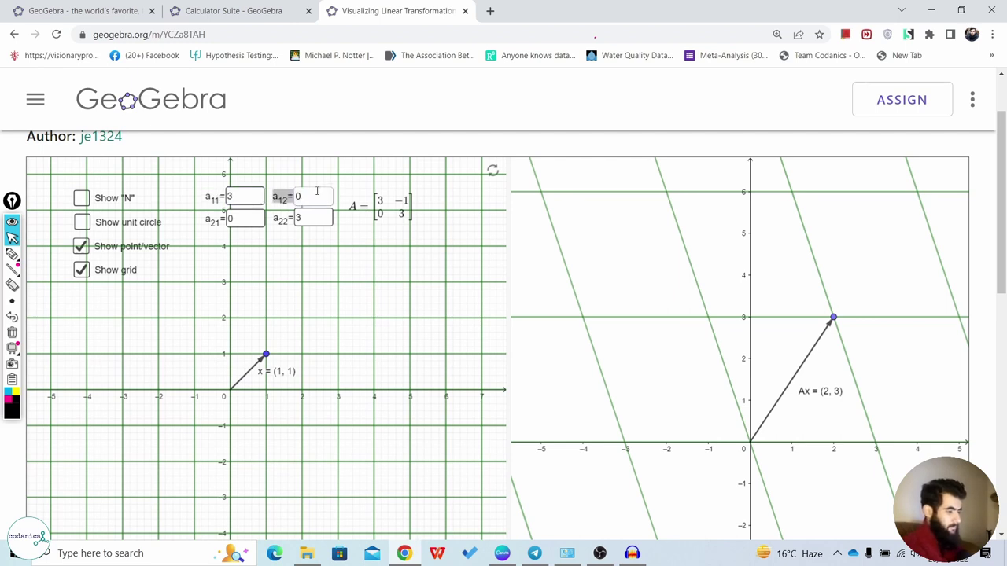
key("Return")
scroll(317, 192, "down", 1)
scroll(1001, 189, "up", 2)
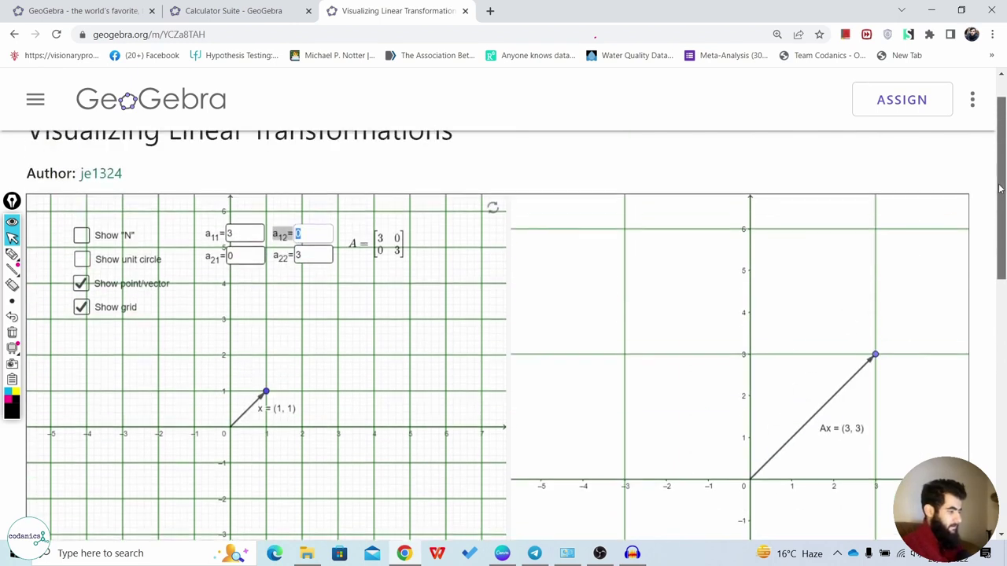
left_click(453, 168)
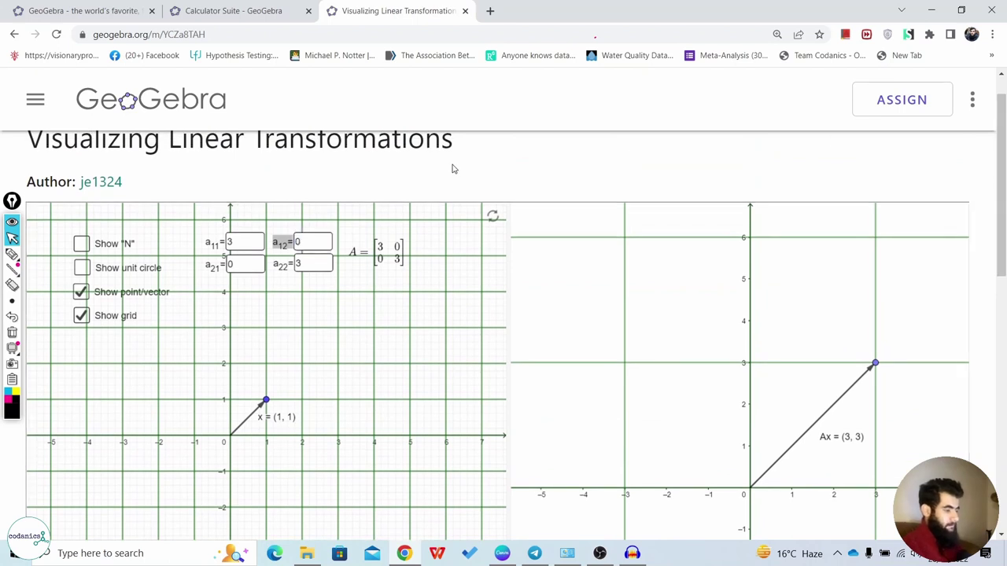
Underline x = (1, 1) and Ax = (3, 3) and label their lengths 1 and 3
left_click(12, 253)
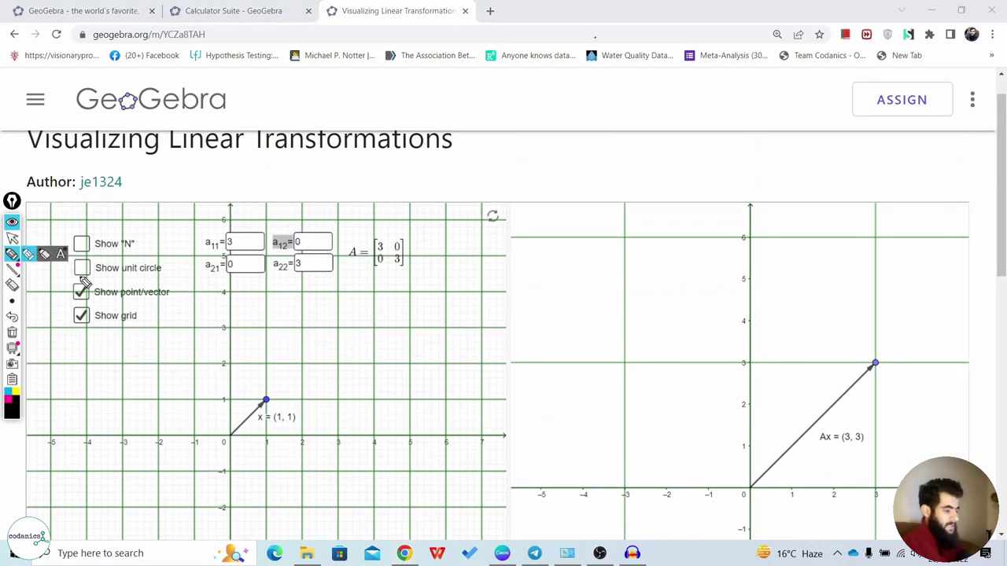
left_click_drag(256, 427, 305, 427)
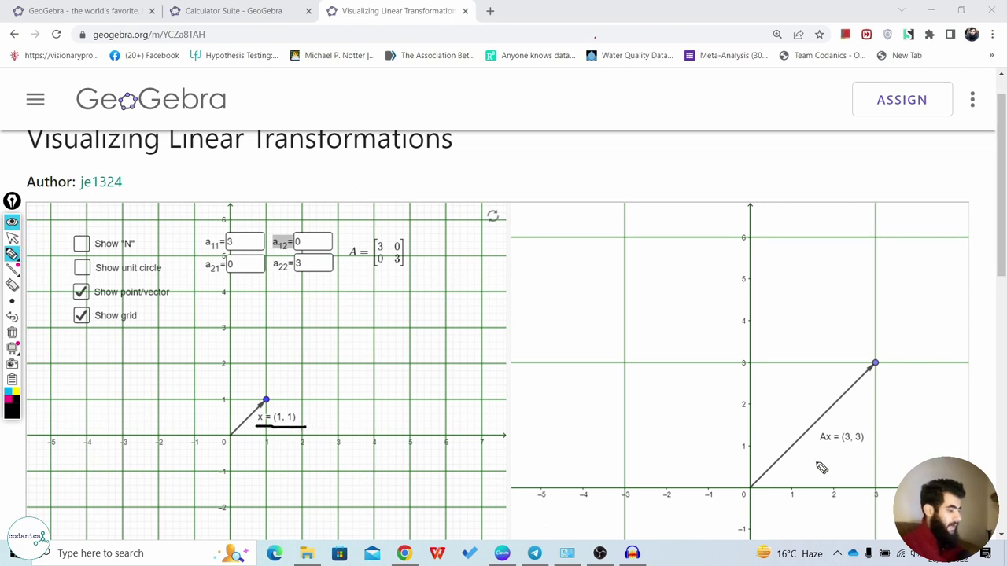
left_click_drag(823, 446, 877, 453)
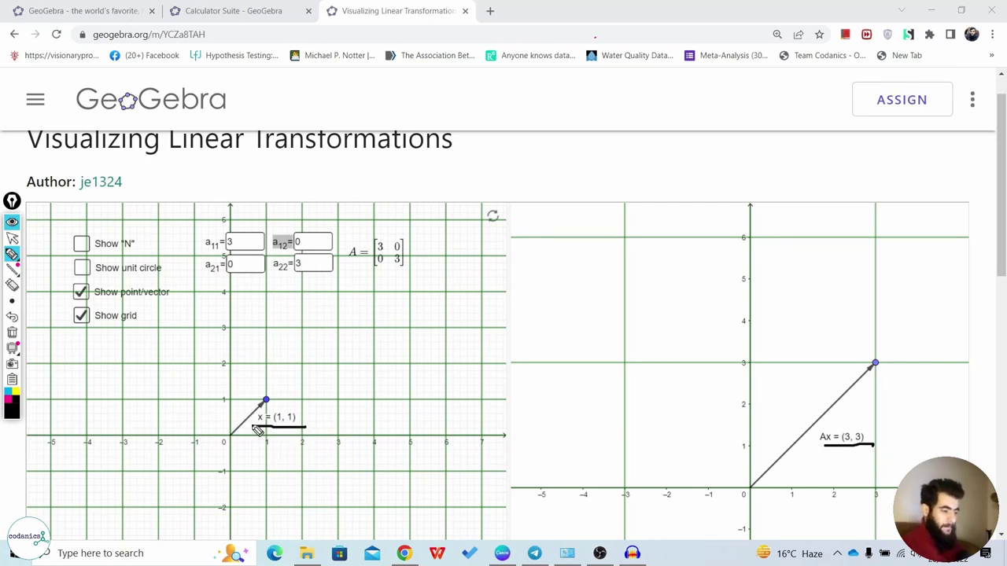
mouse_move(317, 415)
left_mouse_down()
mouse_move(318, 432)
mouse_move(335, 428)
left_mouse_up()
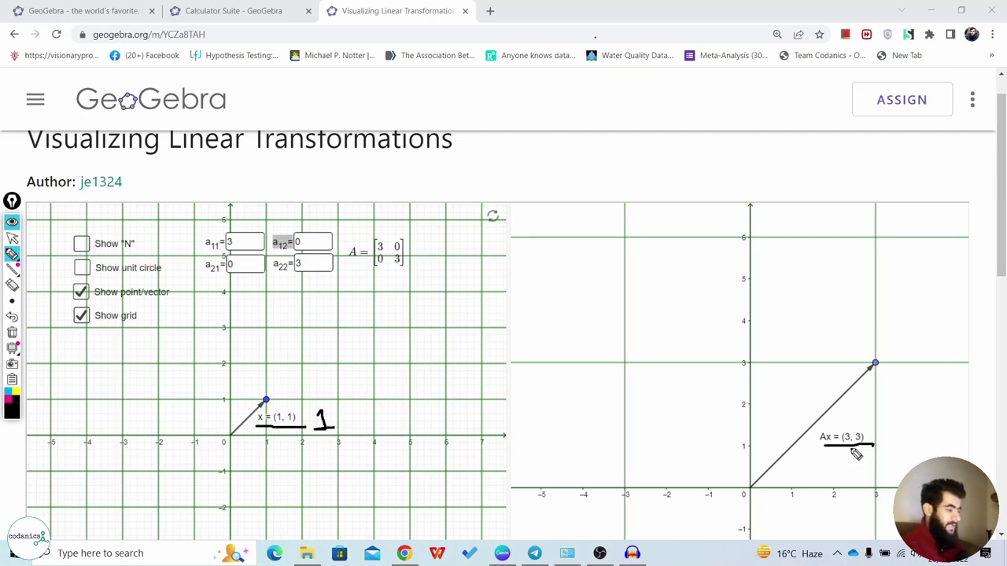
left_click_drag(886, 431, 895, 463)
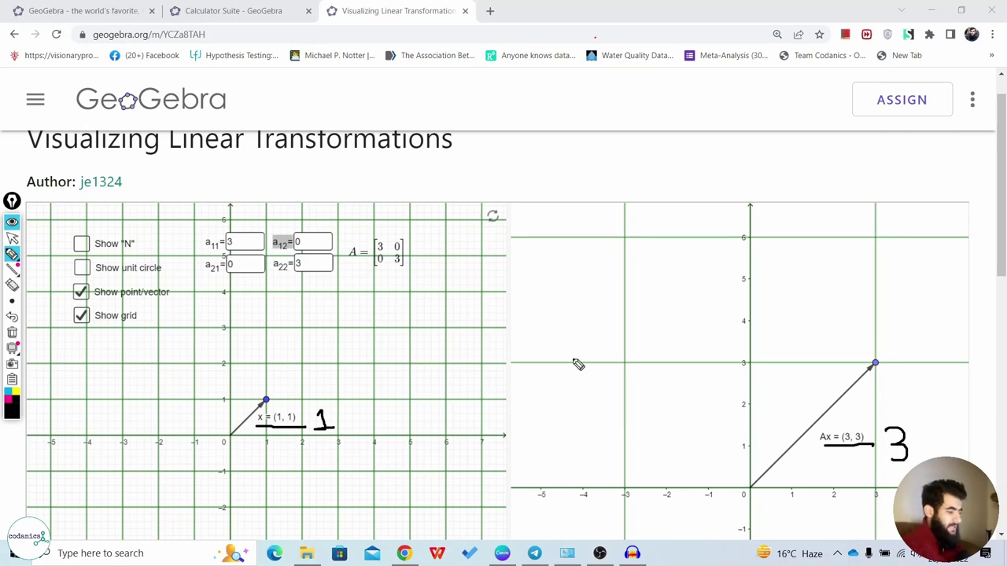
Write a direction question beside the graph and mark the 45° angles of x and Ax
mouse_move(555, 343)
left_mouse_down()
mouse_move(572, 354)
mouse_move(580, 336)
mouse_move(603, 343)
left_mouse_up()
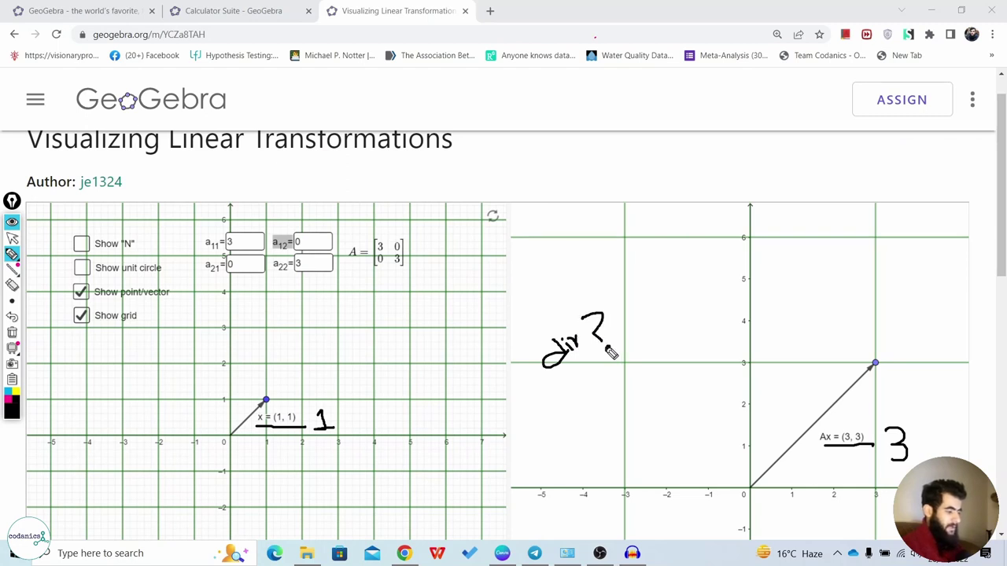
left_click(608, 348)
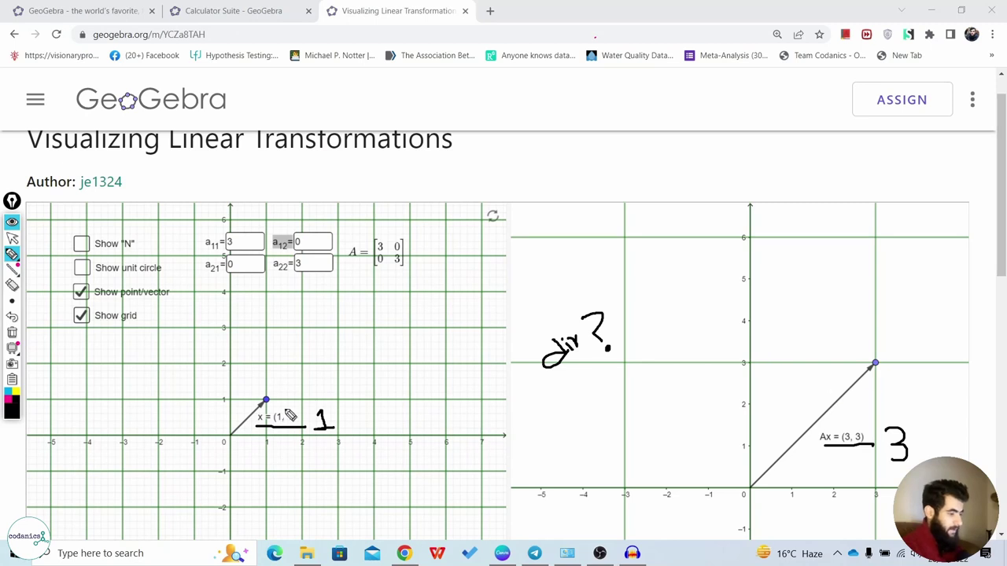
left_click_drag(244, 424, 246, 434)
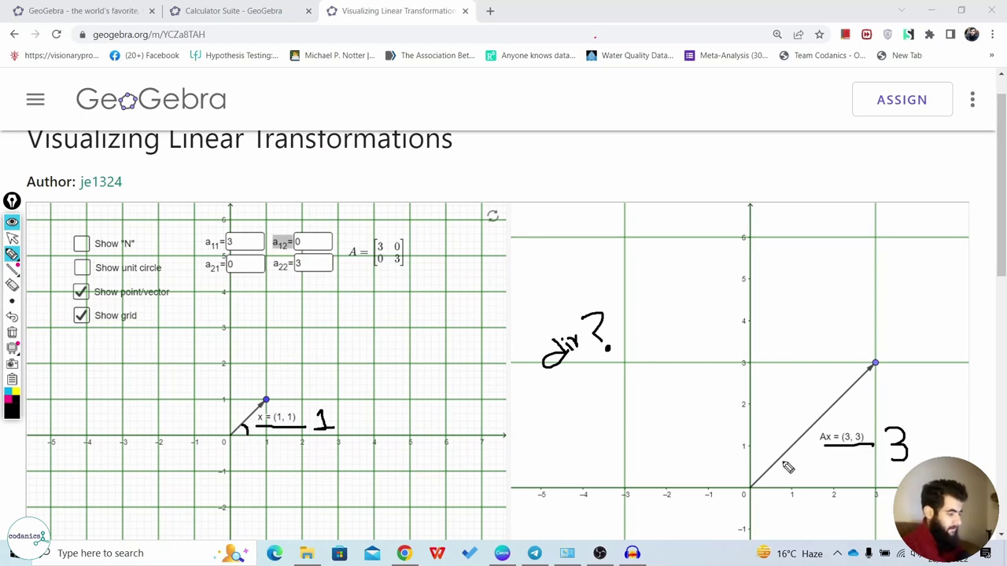
mouse_move(780, 458)
left_mouse_down()
mouse_move(796, 488)
mouse_move(820, 468)
left_mouse_up()
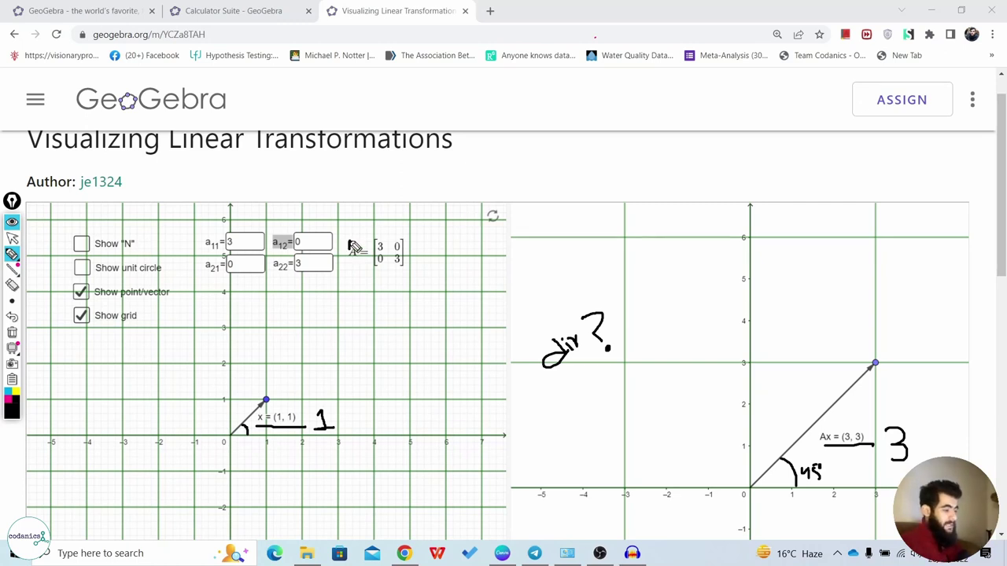
Circle matrix A, cross out the direction question, and write a new note with a check mark
mouse_move(349, 251)
left_mouse_down()
mouse_move(370, 301)
mouse_move(372, 238)
left_mouse_up()
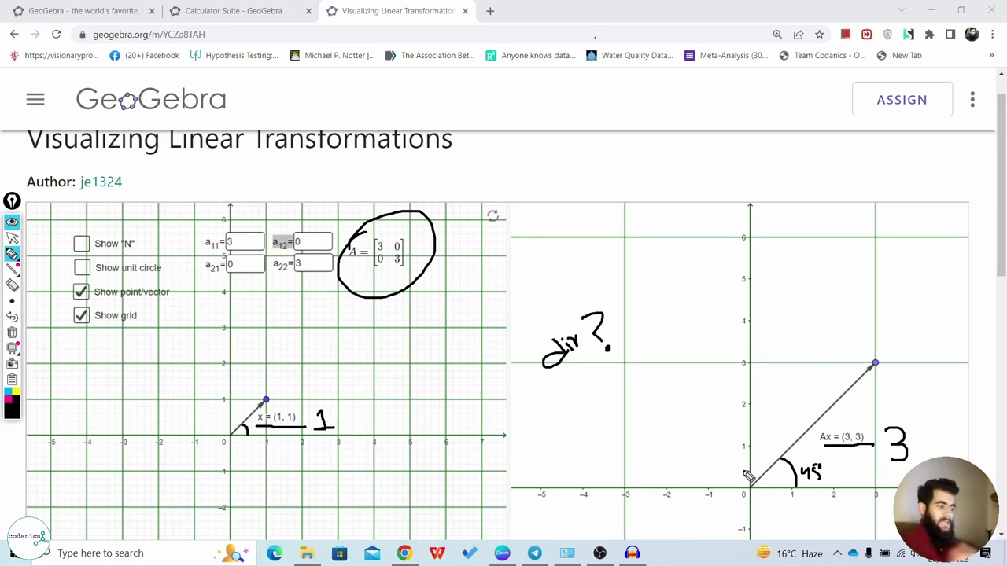
left_click_drag(572, 329, 557, 378)
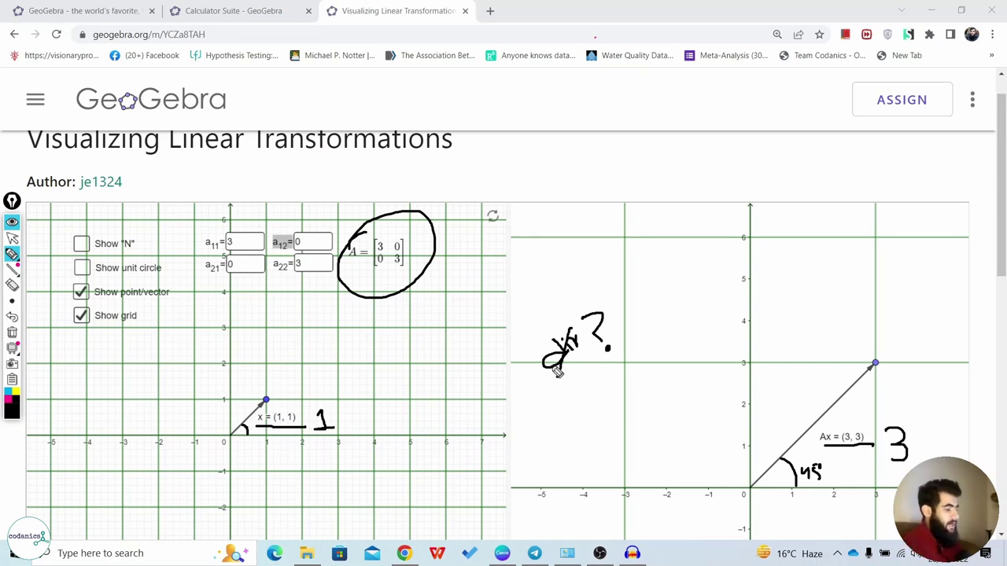
left_click_drag(538, 344, 609, 354)
mouse_move(609, 256)
left_mouse_down()
mouse_move(632, 268)
mouse_move(652, 222)
left_mouse_up()
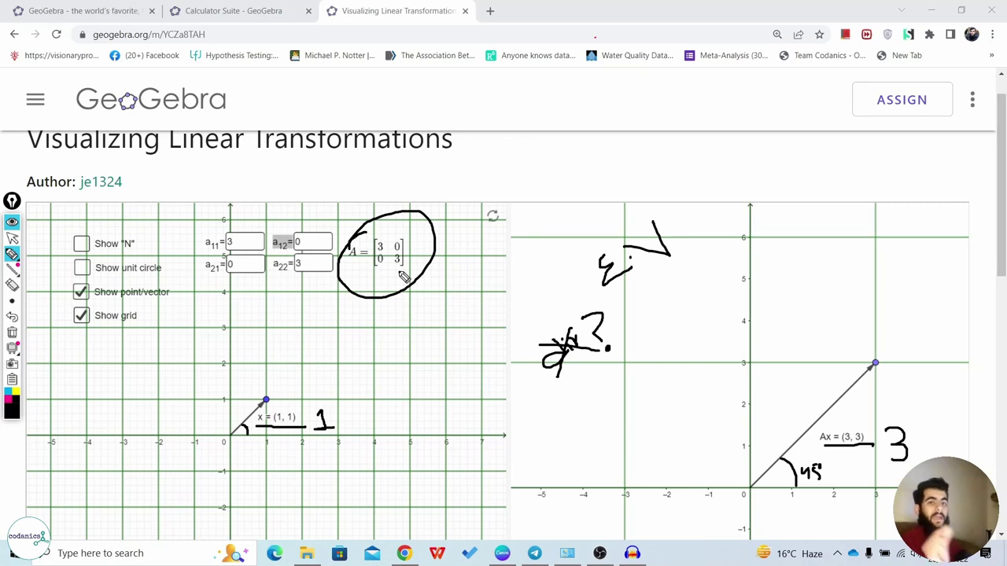
Clear all the hand-drawn ink from the applet
mouse_move(11, 253)
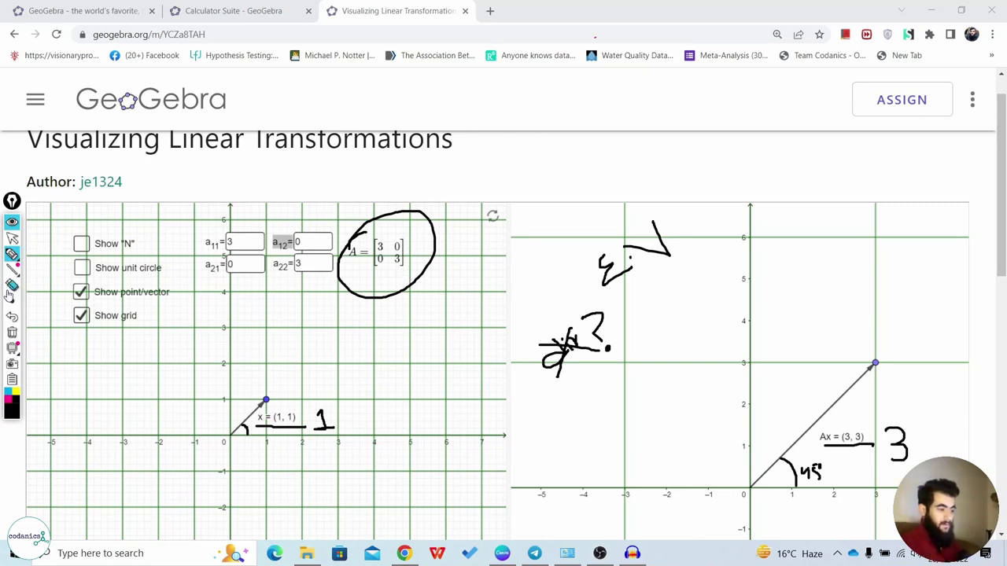
left_click(11, 284)
left_click(39, 313)
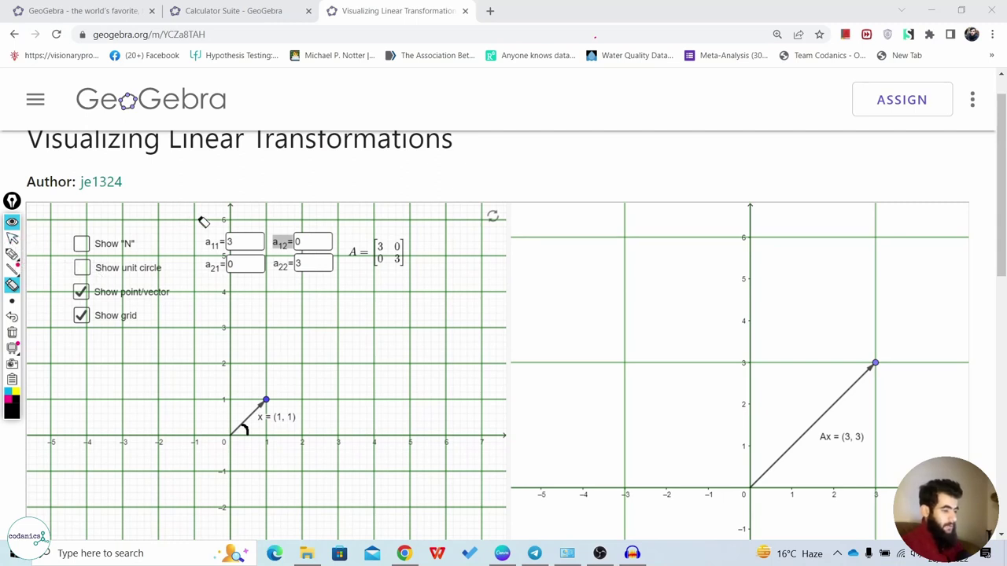
left_click(12, 237)
Set a11 and a22 both to 2
left_click(242, 243)
type("2")
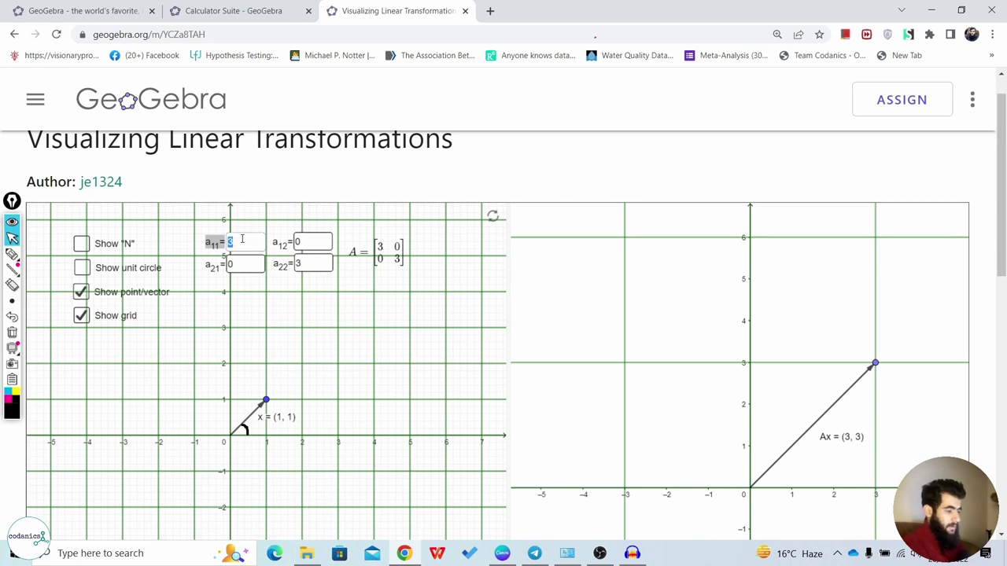
left_click(307, 264)
type("2")
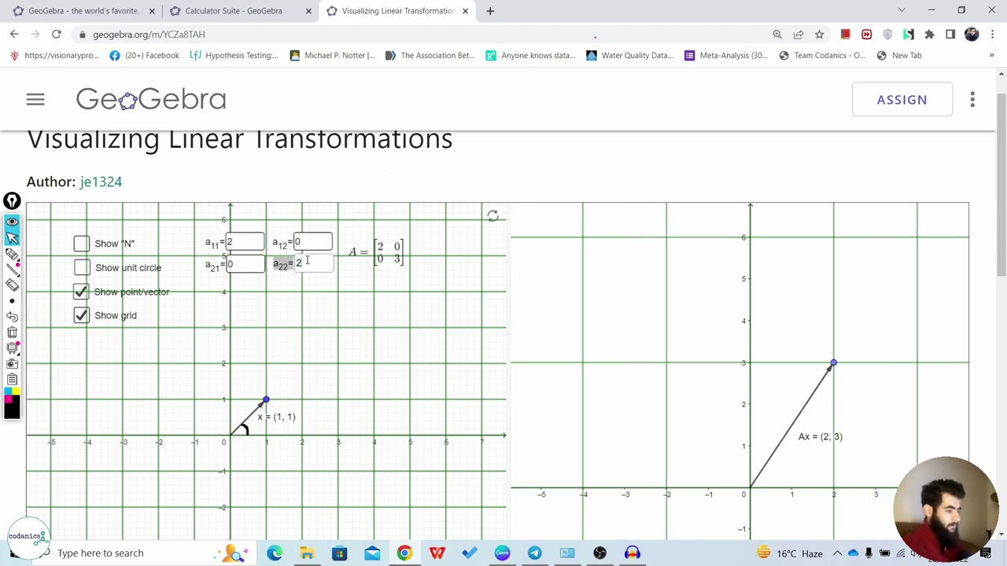
key("Return")
scroll(307, 262, "down", 2)
left_click_drag(1003, 259, 1004, 199)
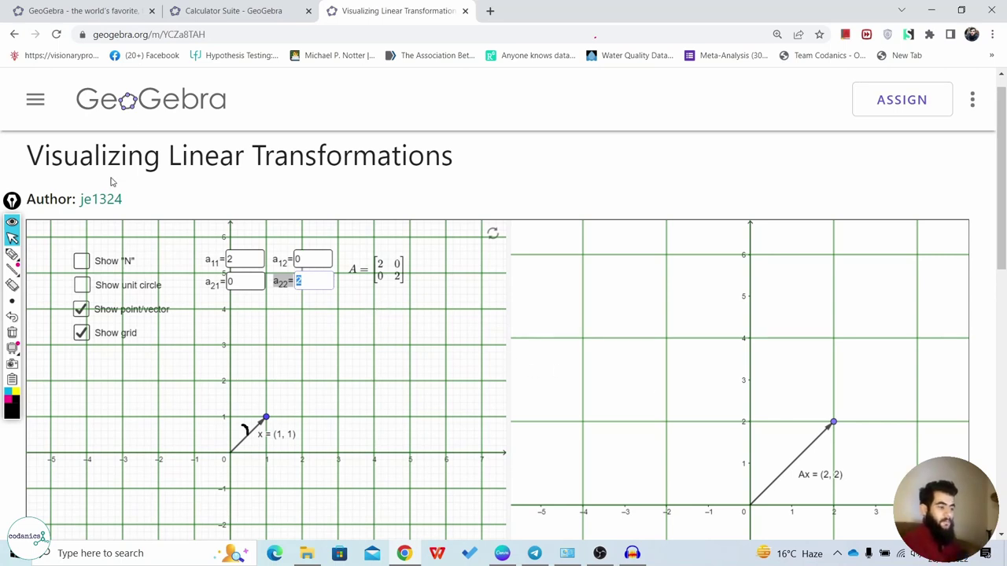
Set a11 to −3 and a12 to −5, then −1, giving A = [−3 −1; 0 2] and Ax = (−4, 2)
left_click(241, 260)
type("-3")
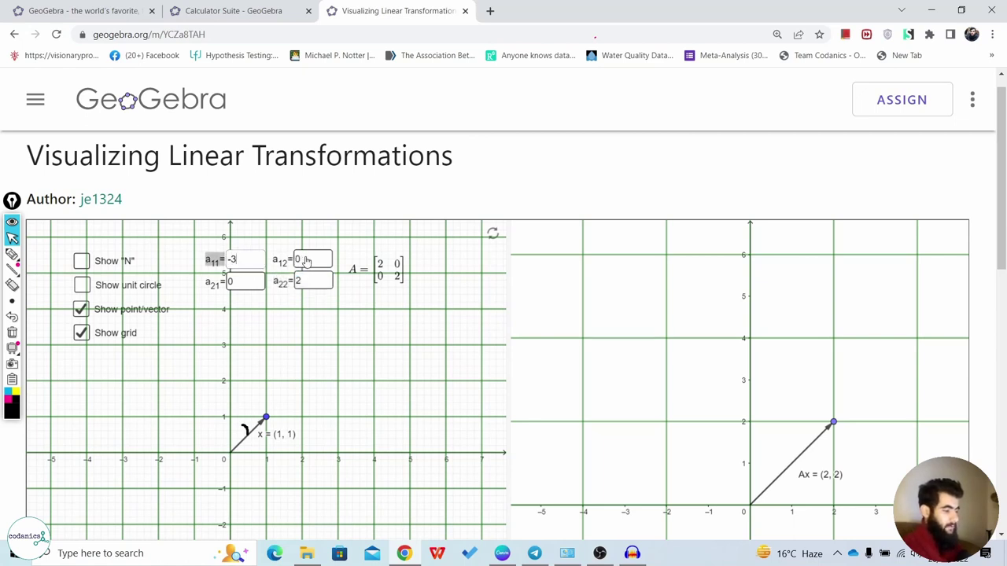
left_click(307, 260)
type("-5")
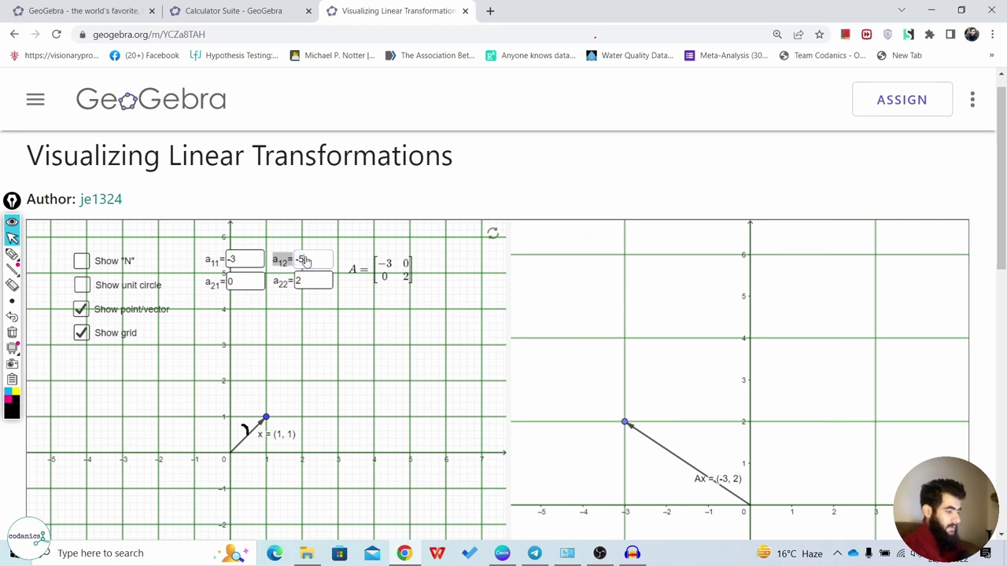
key("Return")
scroll(306, 260, "down", 2)
scroll(449, 206, "up", 1)
type("-1")
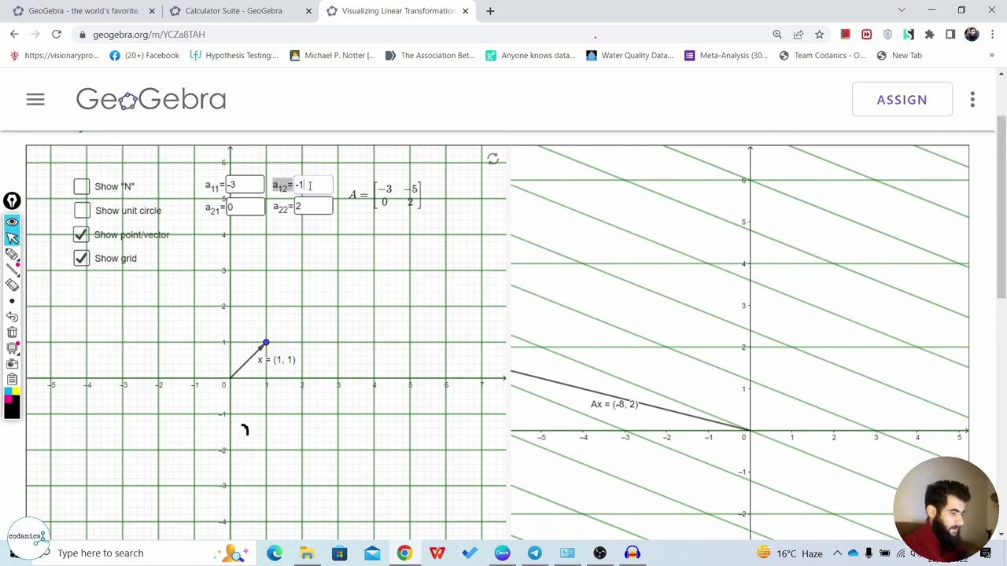
key("Return")
scroll(310, 192, "down", 1)
scroll(473, 309, "up", 1)
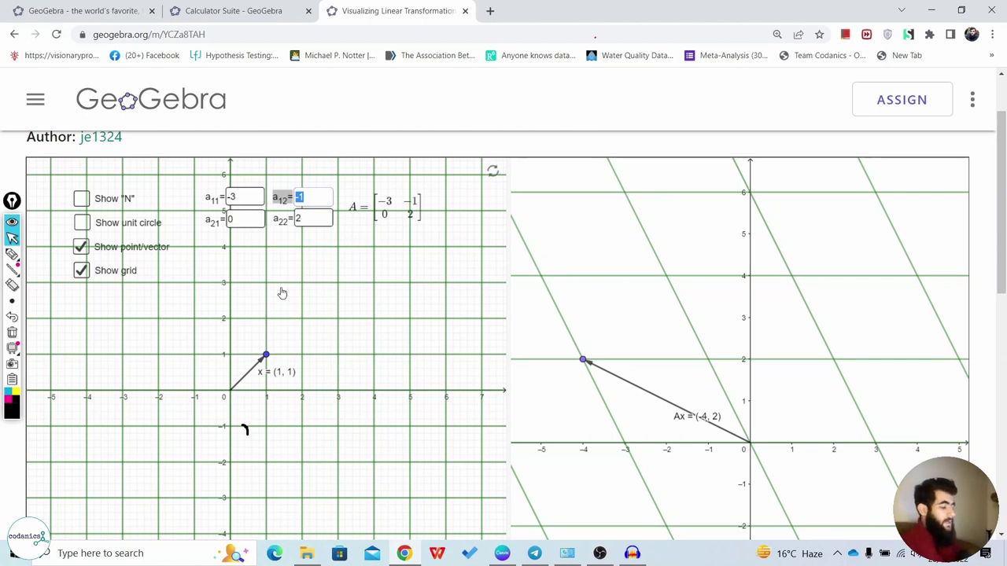
Cross out the Ax vector with a pen X, then undo the strokes
left_click(13, 253)
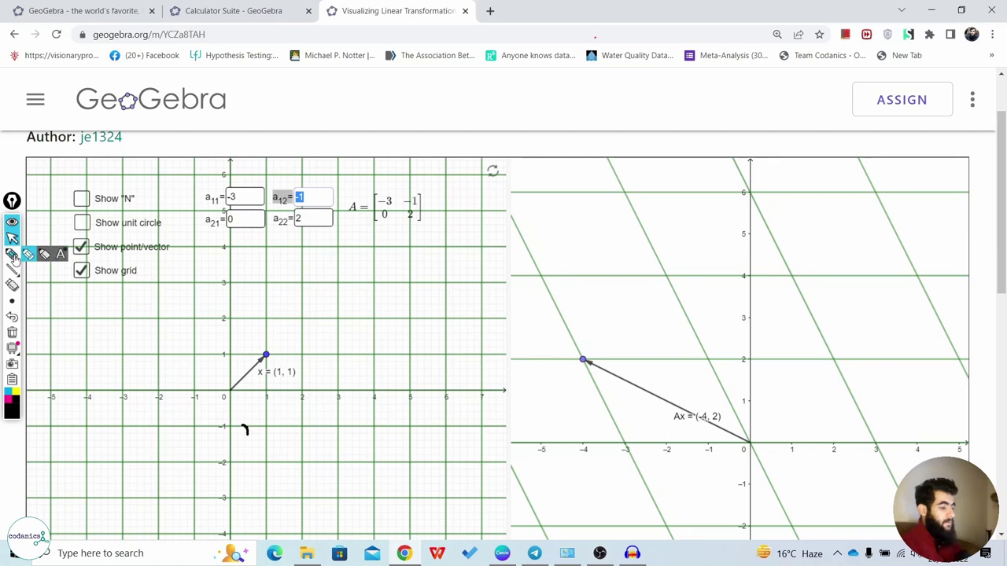
left_click_drag(659, 351, 631, 413)
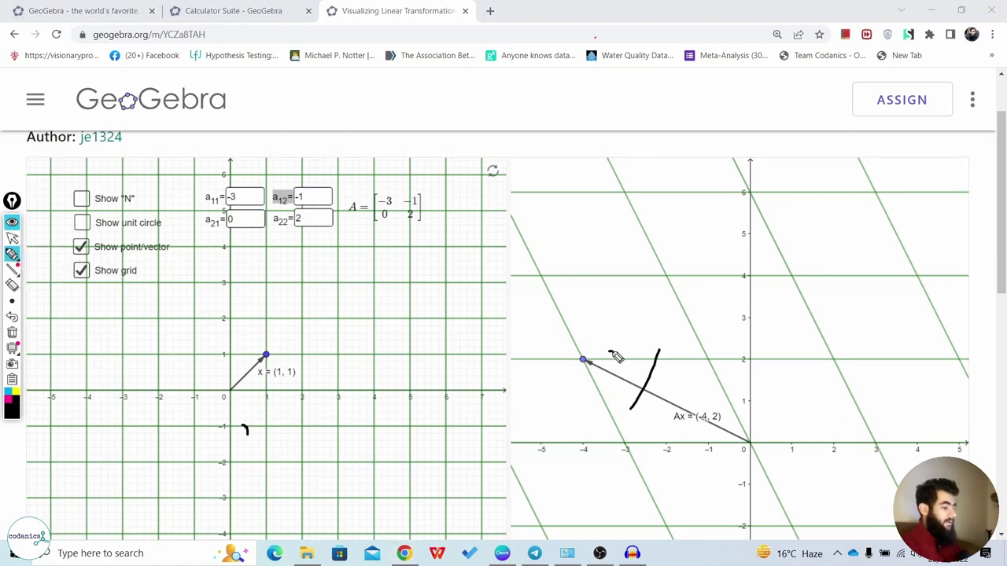
left_click_drag(609, 351, 684, 402)
key("ctrl+z")
key("ctrl+z")
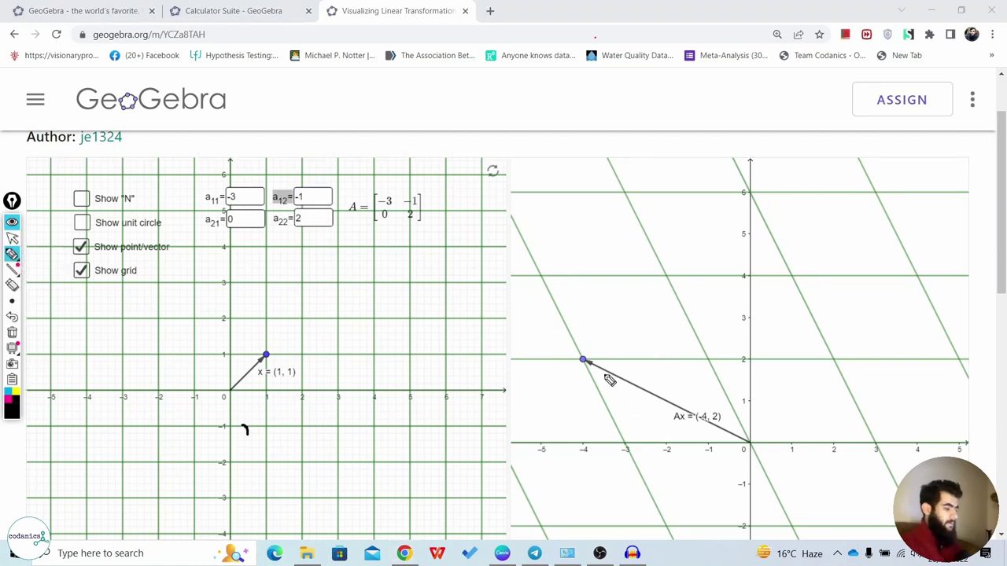
Enter matrix entries a11=3, a22=3 and a12=0 so A becomes [3 0; 0 3]
left_click(13, 238)
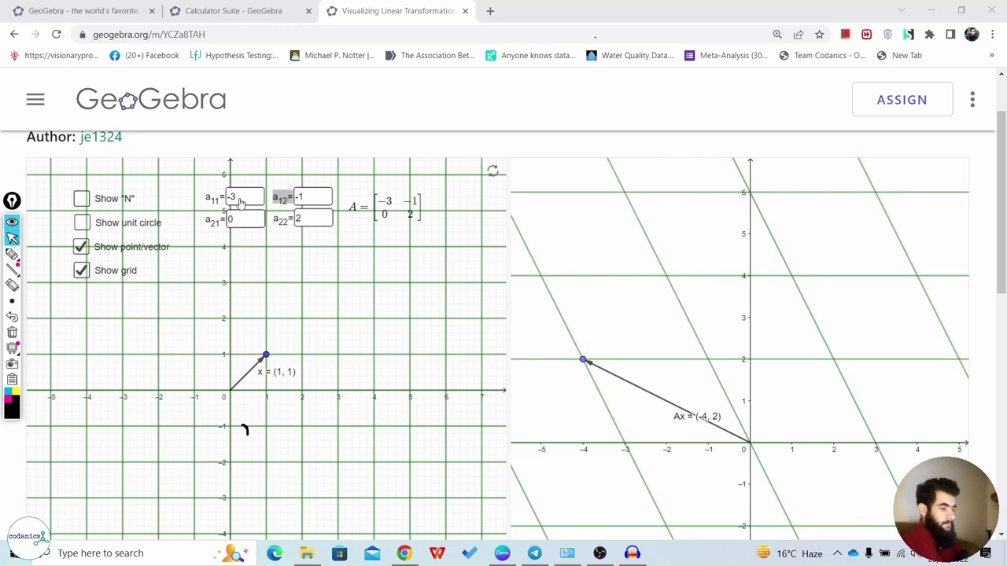
left_click(240, 199)
key("BackSpace")
key("BackSpace")
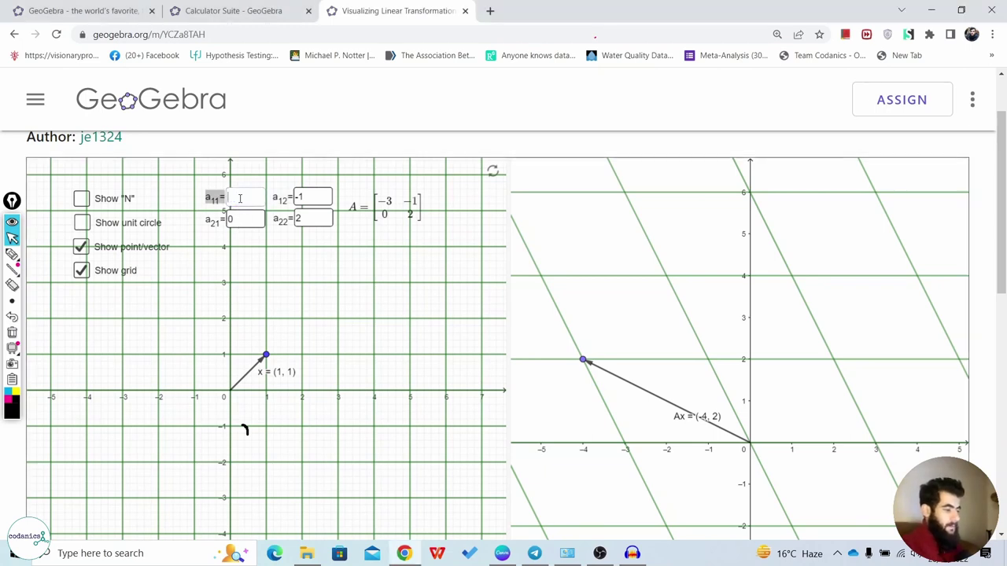
type("3")
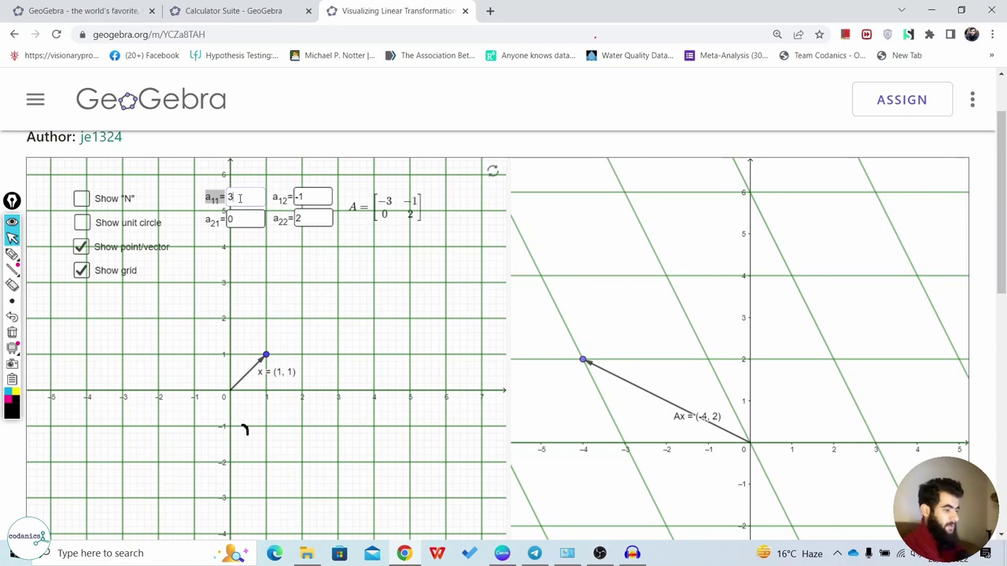
left_click(316, 216)
type("3")
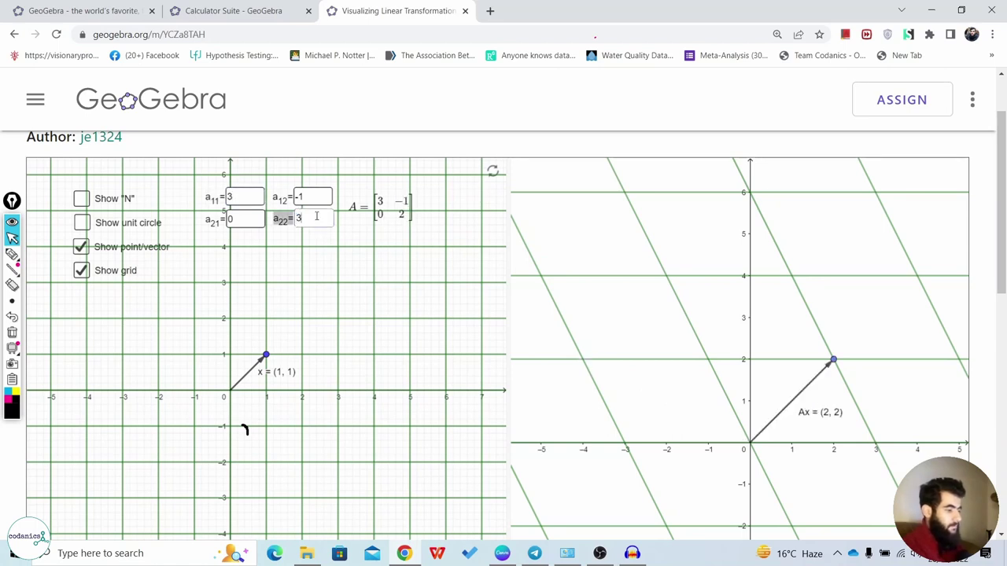
left_click(321, 193)
type("0")
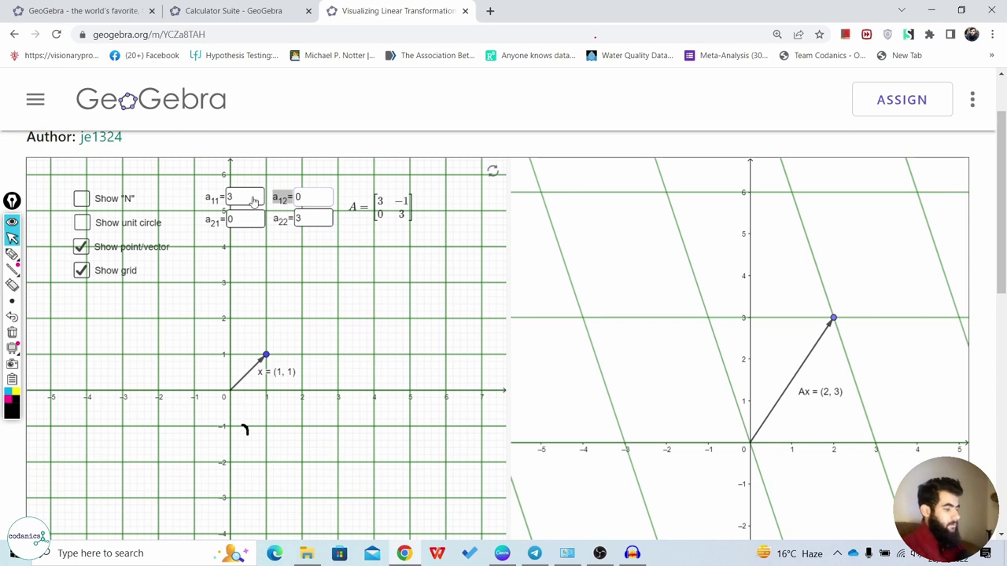
left_click(234, 218)
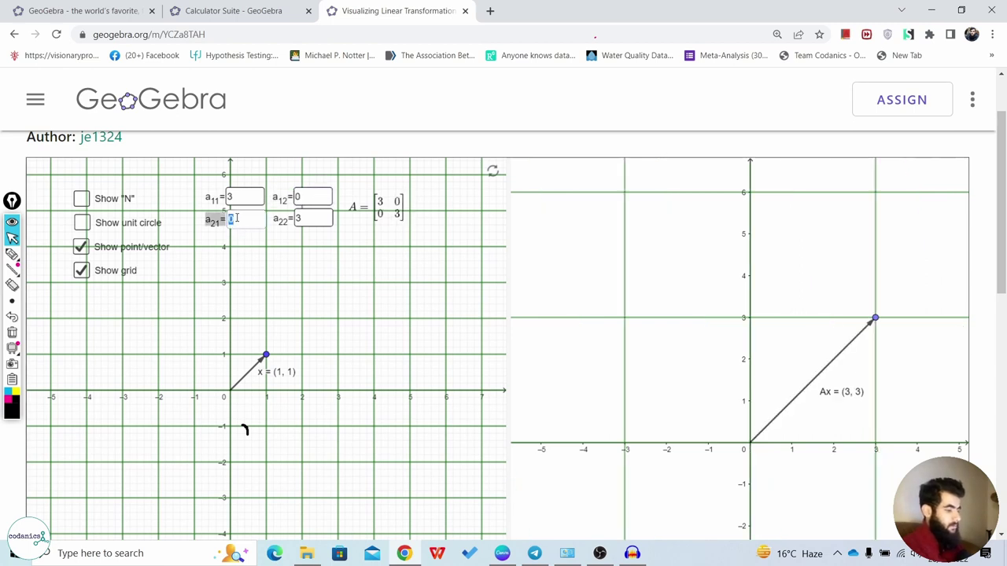
left_click(241, 305)
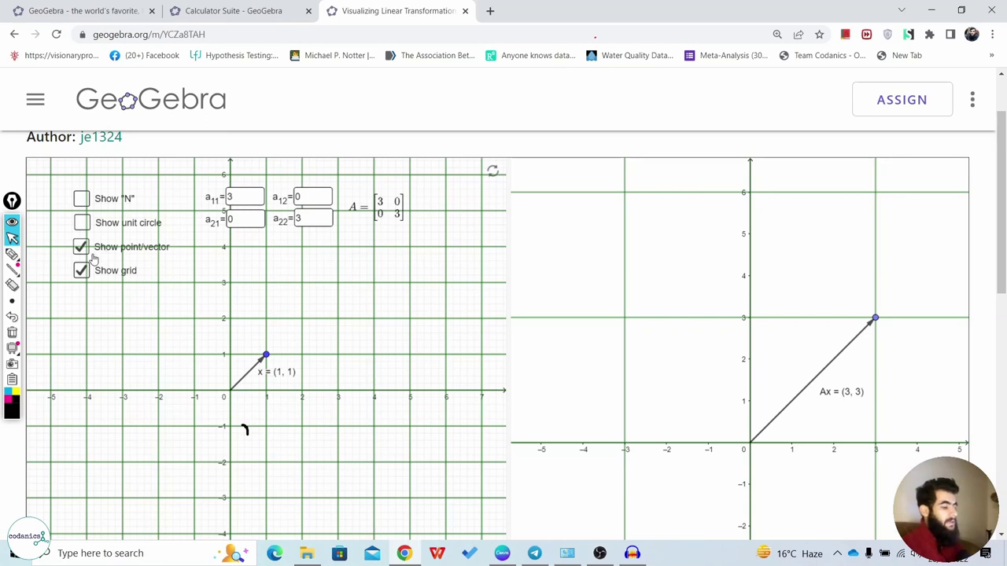
Write E.V on the graph and underline the x = (1, 1) and Ax = (3, 3) labels
left_click(12, 253)
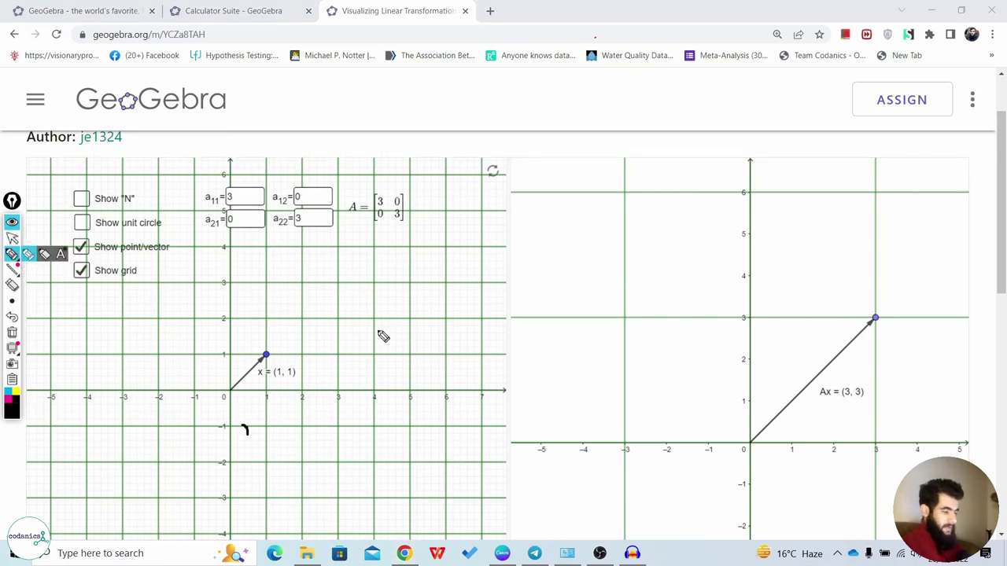
left_click_drag(406, 279, 410, 317)
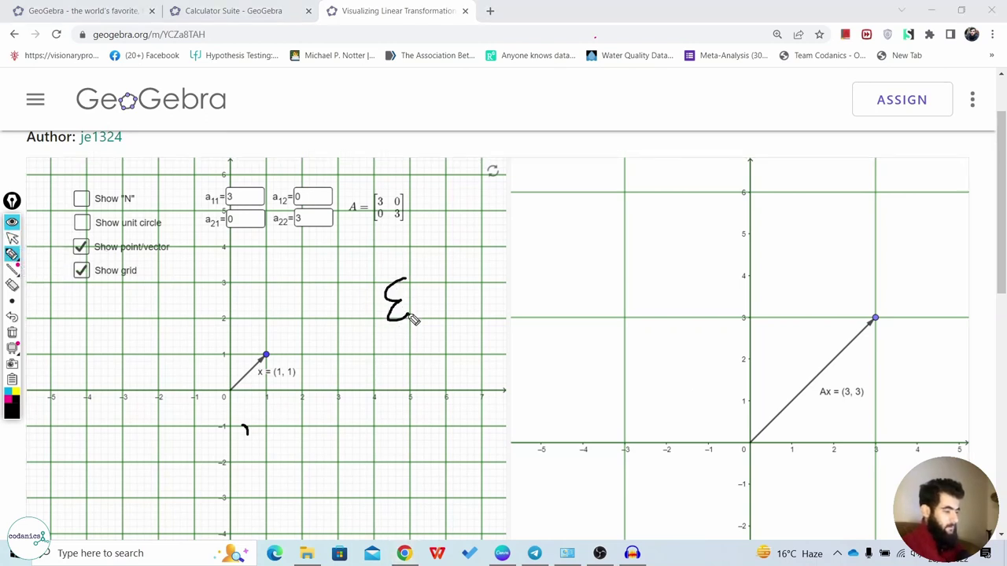
left_click(420, 291)
left_click_drag(422, 277, 441, 248)
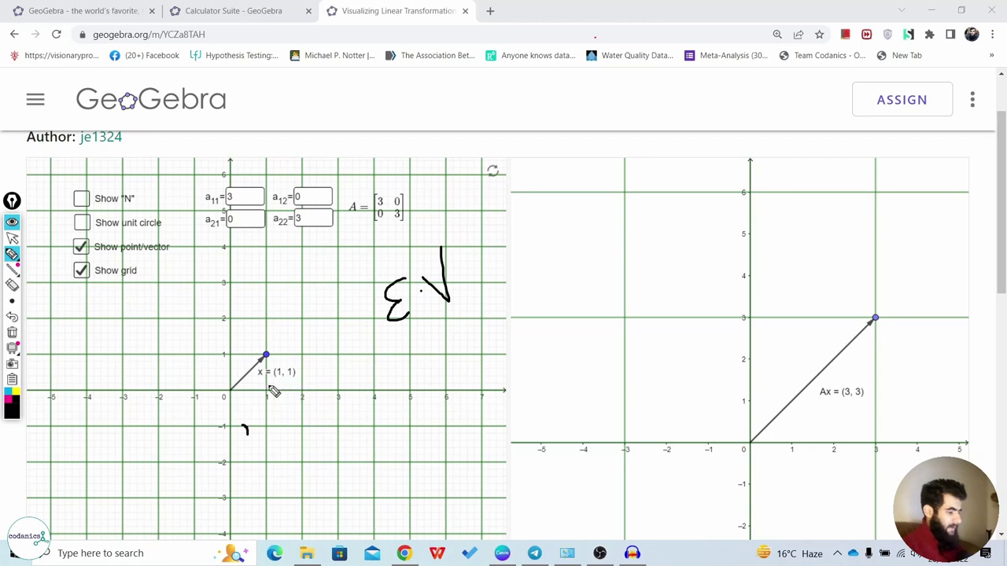
left_click_drag(254, 383, 302, 383)
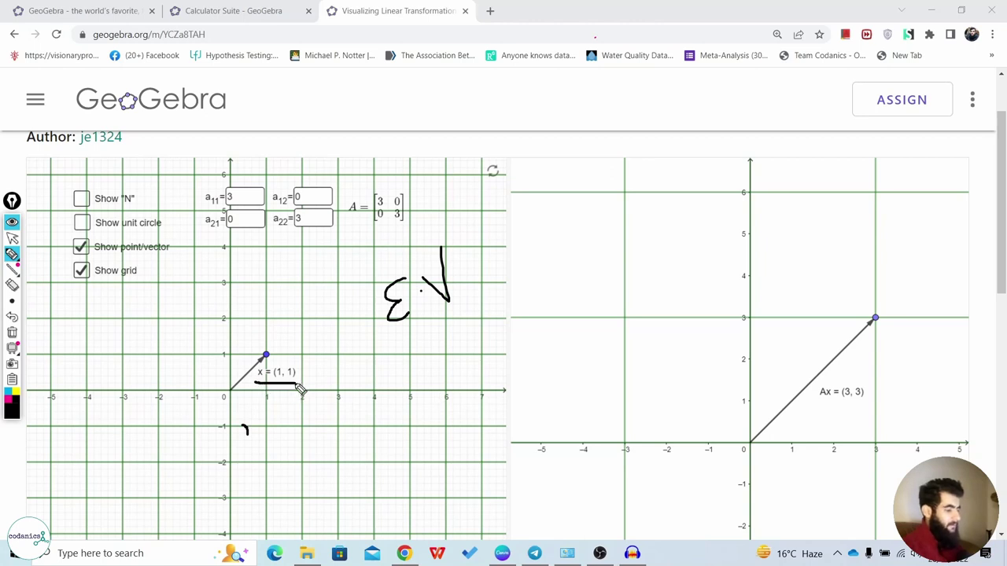
left_click_drag(828, 408, 872, 405)
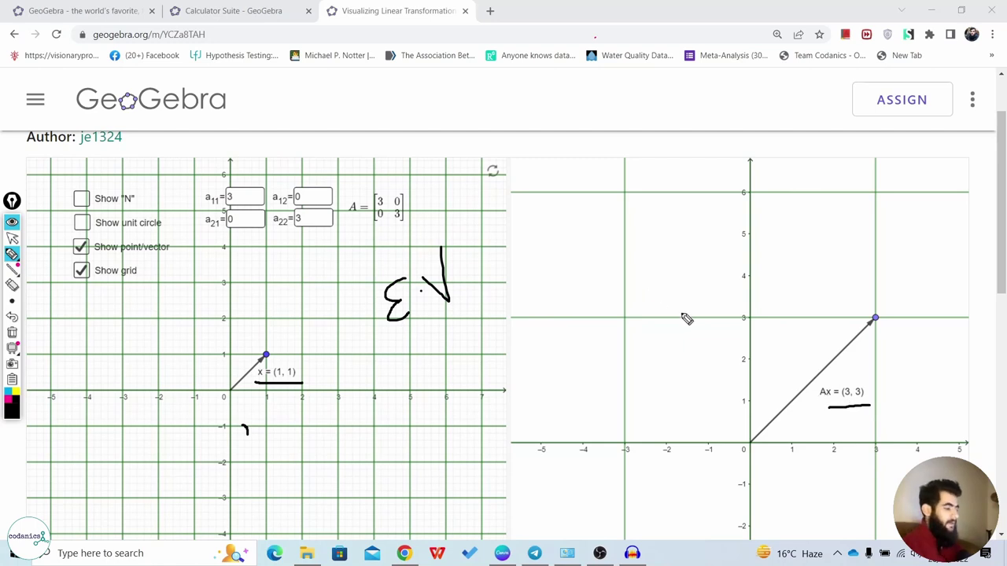
Write a 3 on the right graph and draw an arrow to it from EV
left_click_drag(659, 315, 669, 341)
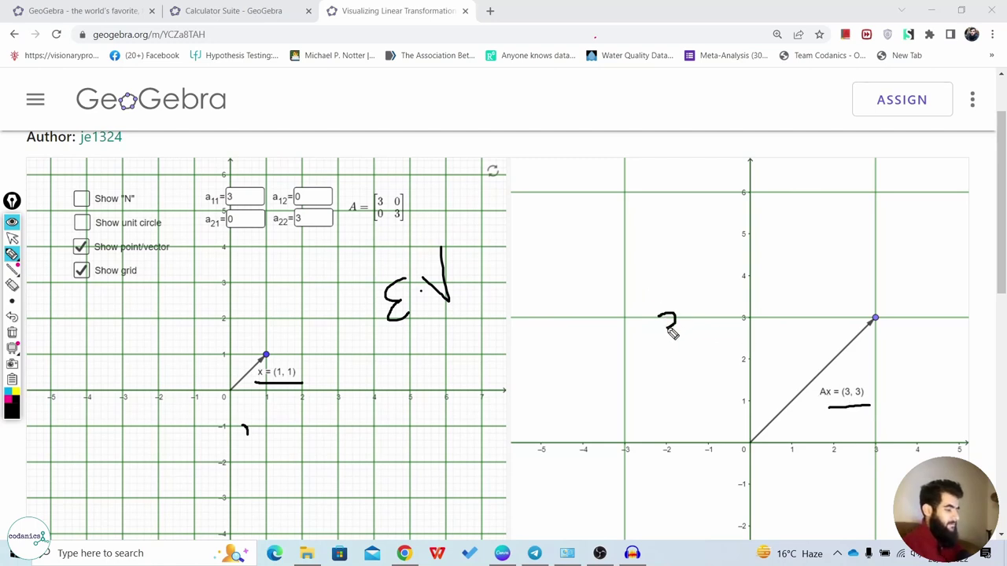
mouse_move(465, 269)
left_mouse_down()
mouse_move(643, 315)
mouse_move(622, 316)
left_mouse_up()
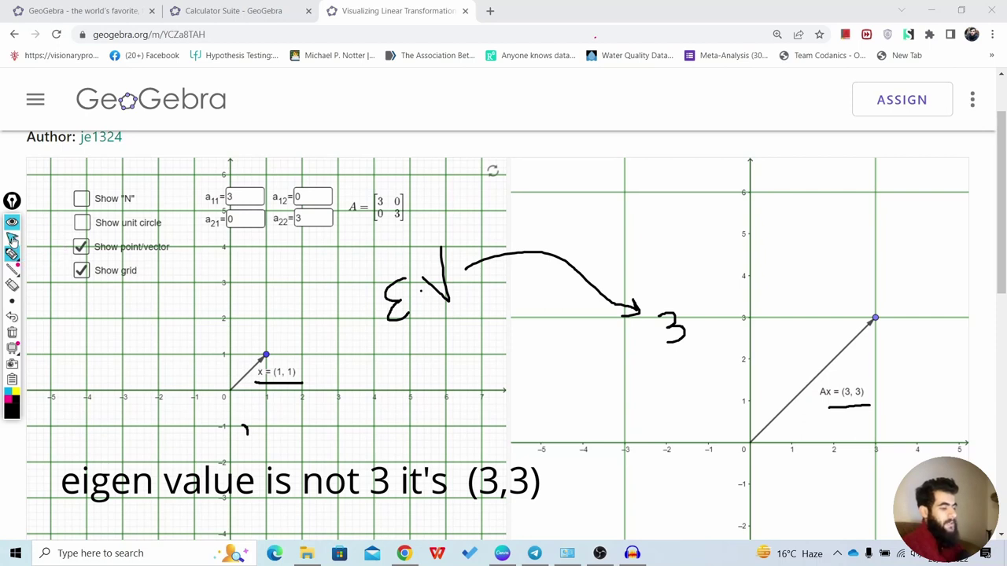
left_click(12, 239)
left_click(245, 198)
type("4")
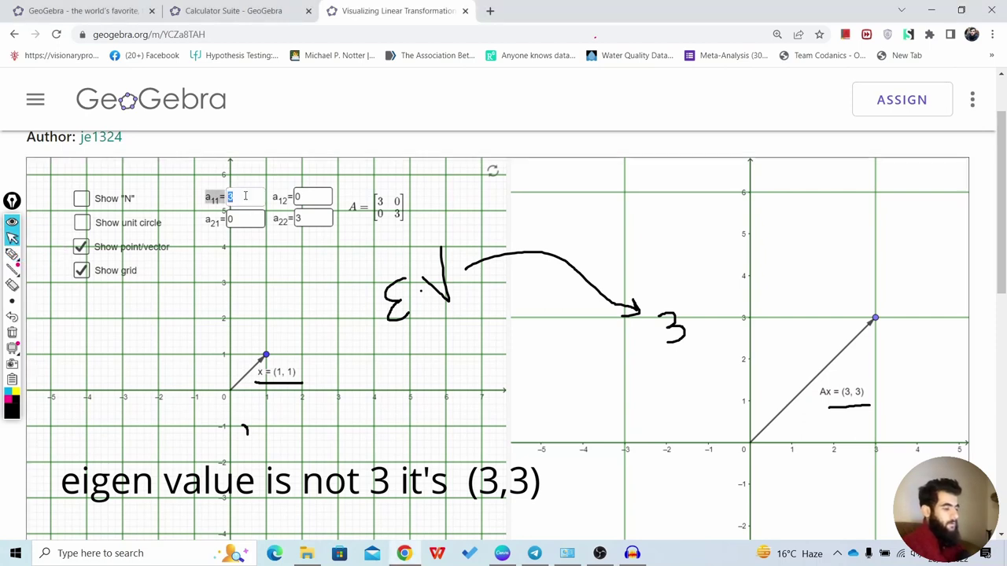
Set a11 and a22 to 4, making A = [4 0; 0 4] so Ax = (4, 4)
left_click(312, 218)
key("Return")
scroll(311, 220, "down", 1)
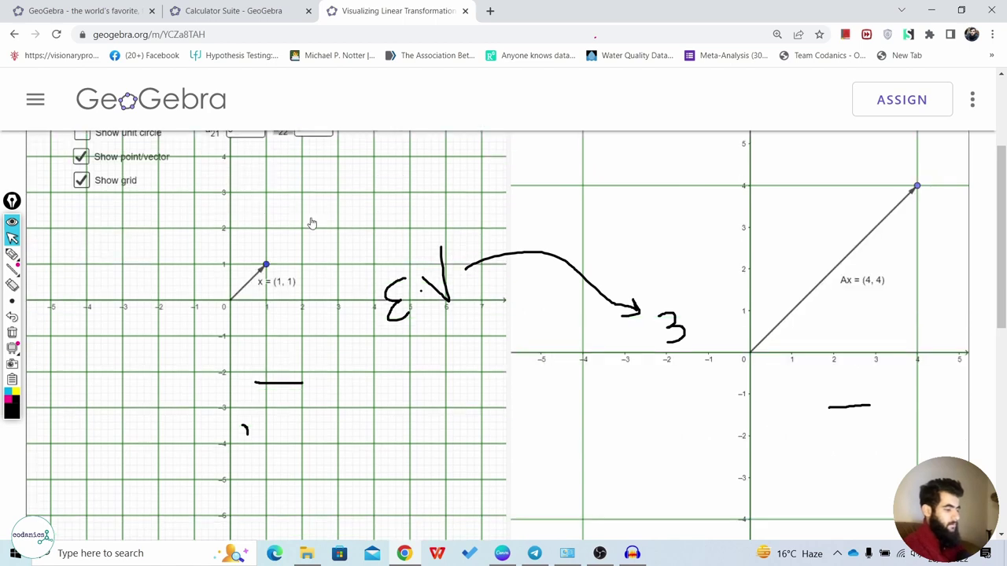
left_click_drag(1000, 220, 998, 175)
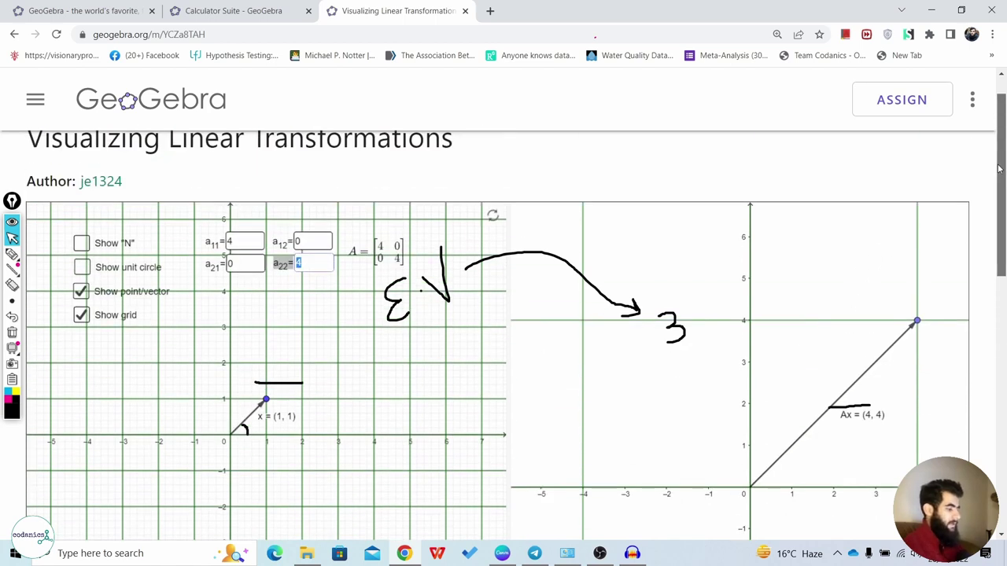
scroll(998, 175, "down", 1)
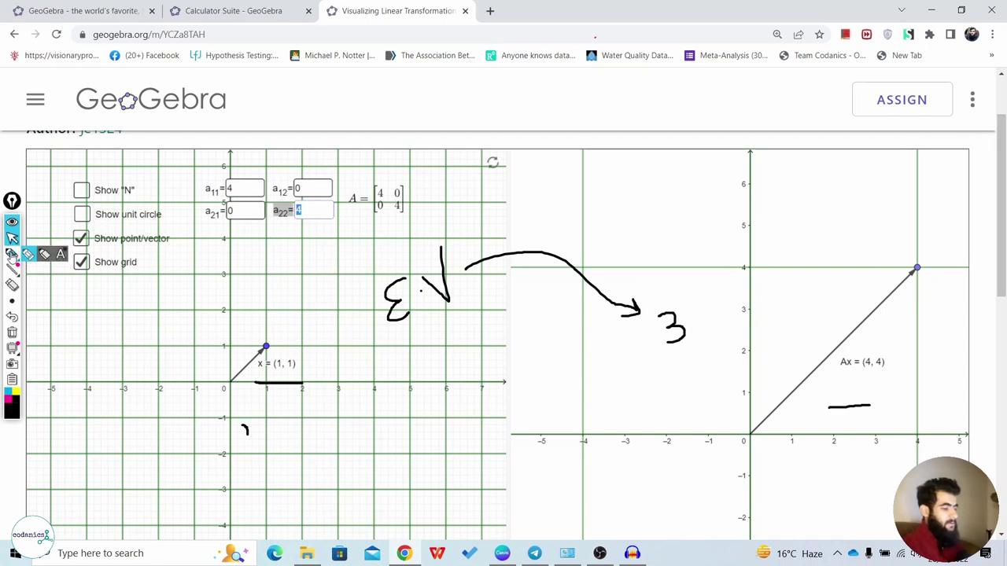
Cross out the handwritten 3 with the freehand pen and write 4
left_click(12, 253)
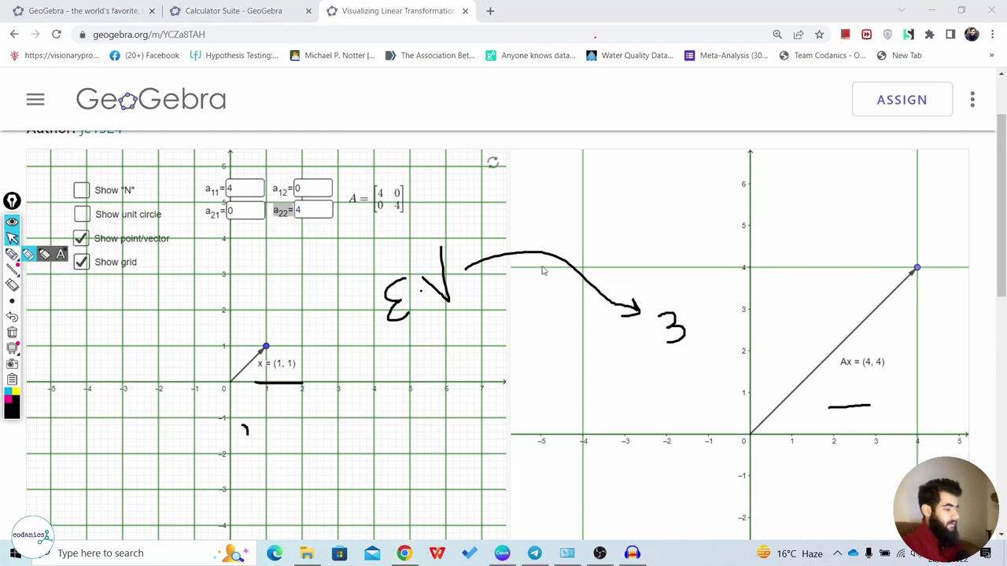
left_click(27, 257)
mouse_move(681, 312)
left_mouse_down()
mouse_move(663, 354)
mouse_move(710, 331)
left_mouse_up()
left_click_drag(612, 337, 646, 375)
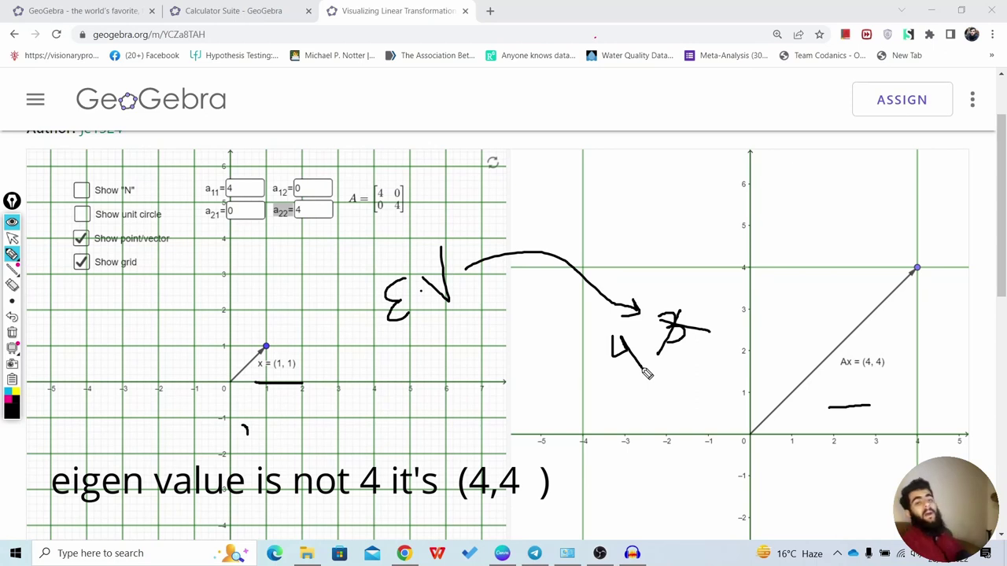